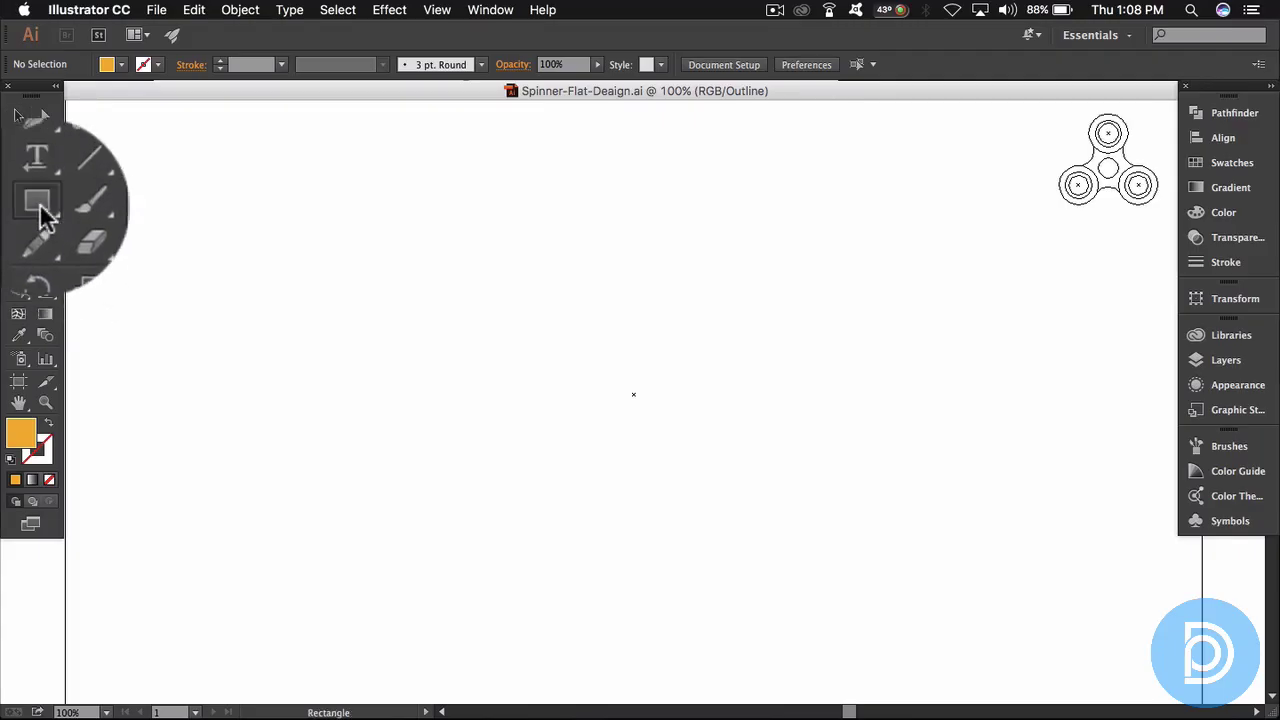
- Create a triangle with the Star tool set to 3 points at the canvas centre
drag(40, 215, 89, 296)
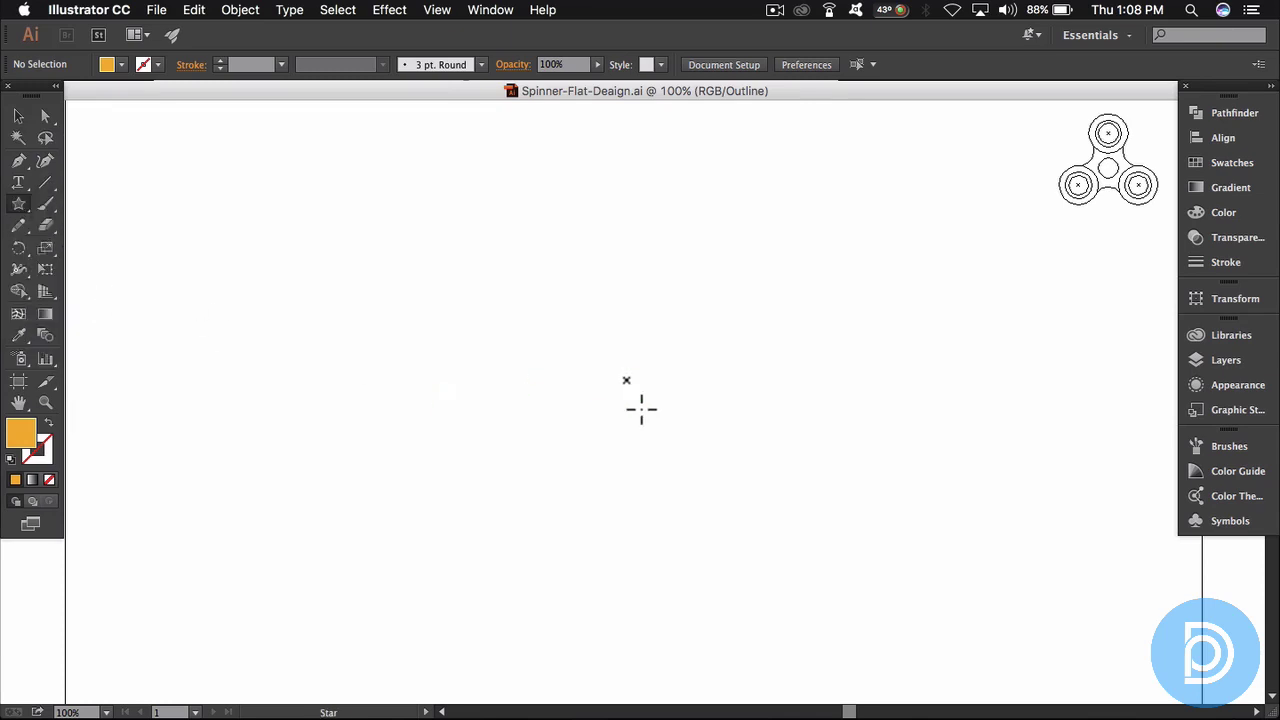
click(635, 396)
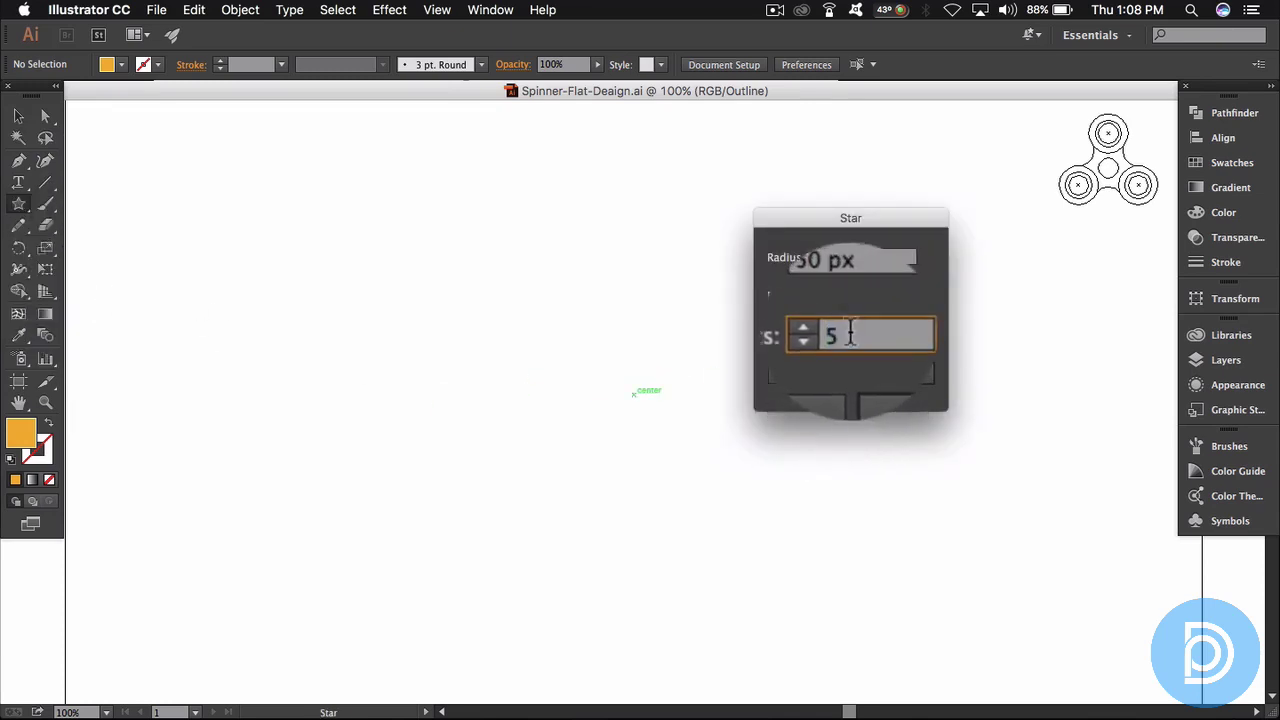
text(3)
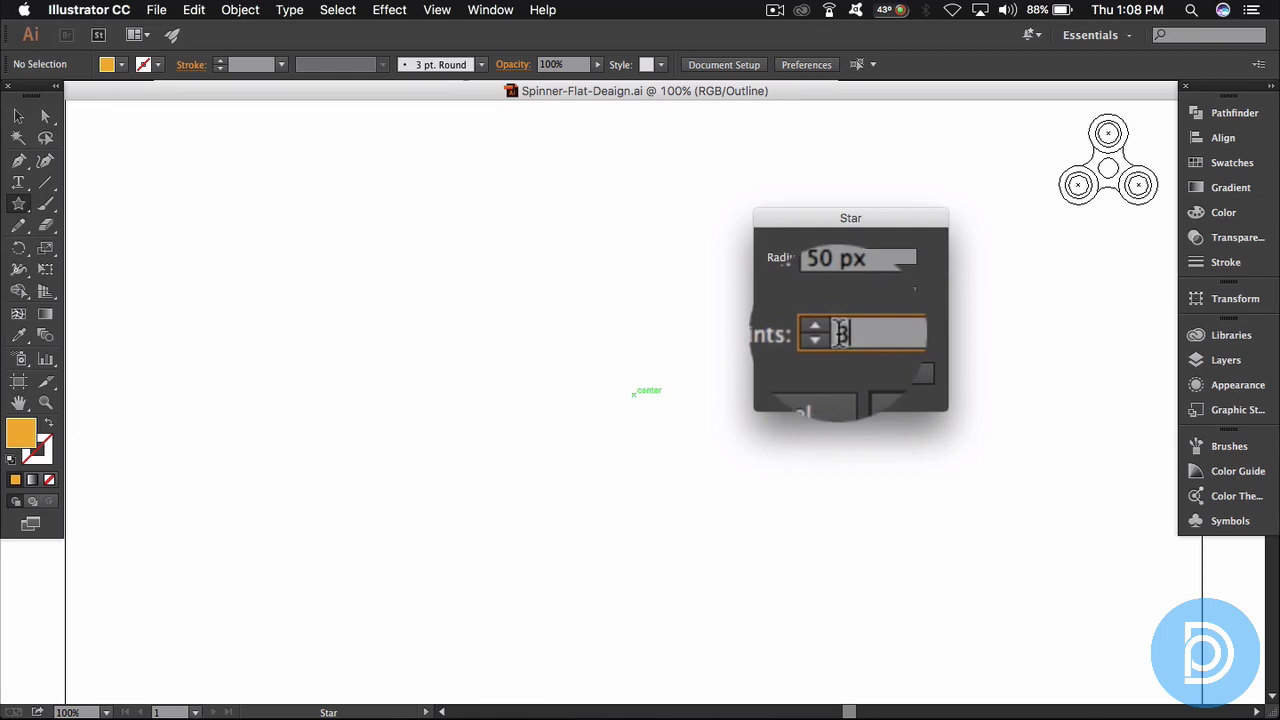
click(861, 370)
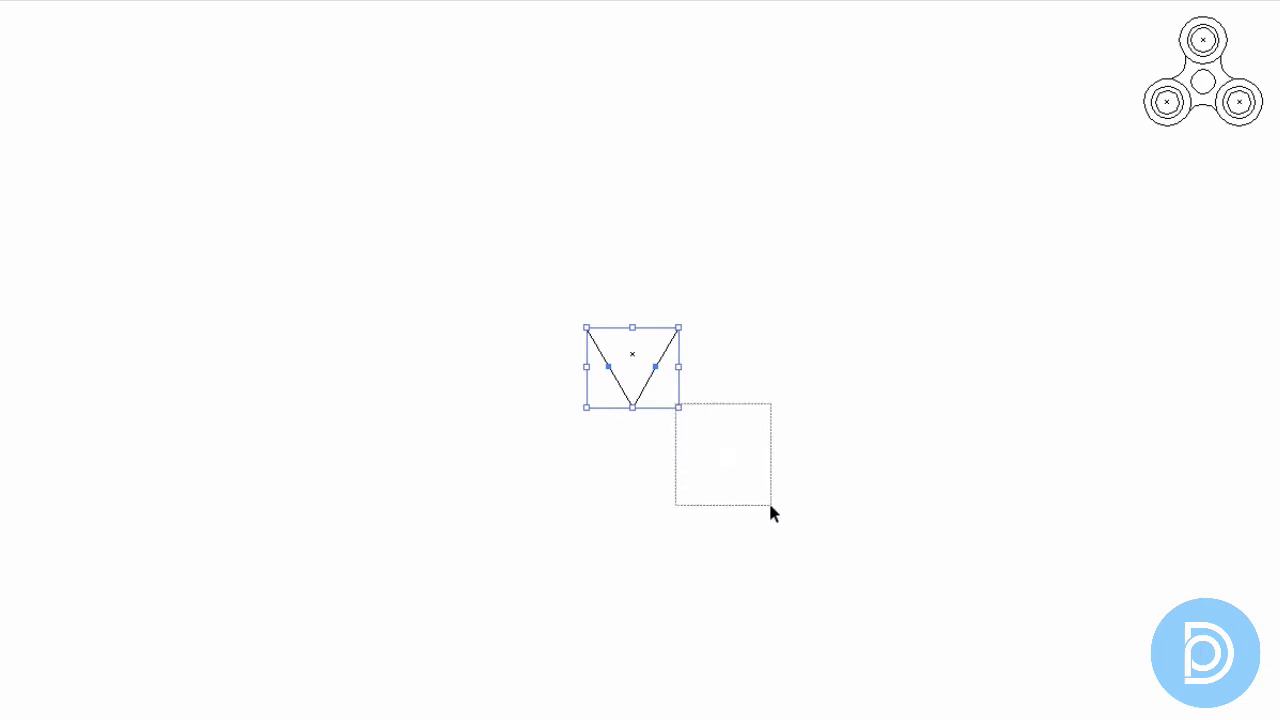
- Enlarge the triangle, rotate it point-up, and move it slightly higher
drag(679, 410, 806, 520)
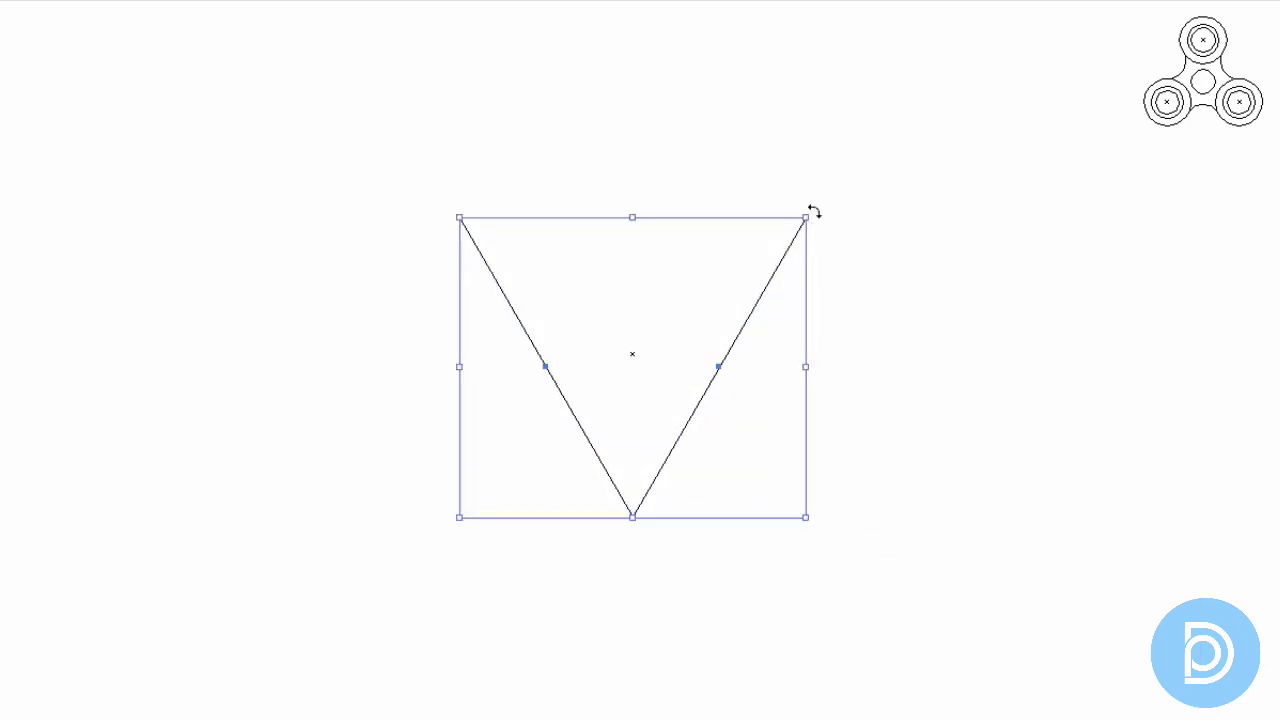
mouse_move(811, 214)
mouse_down()
mouse_move(740, 538)
mouse_move(519, 485)
mouse_up()
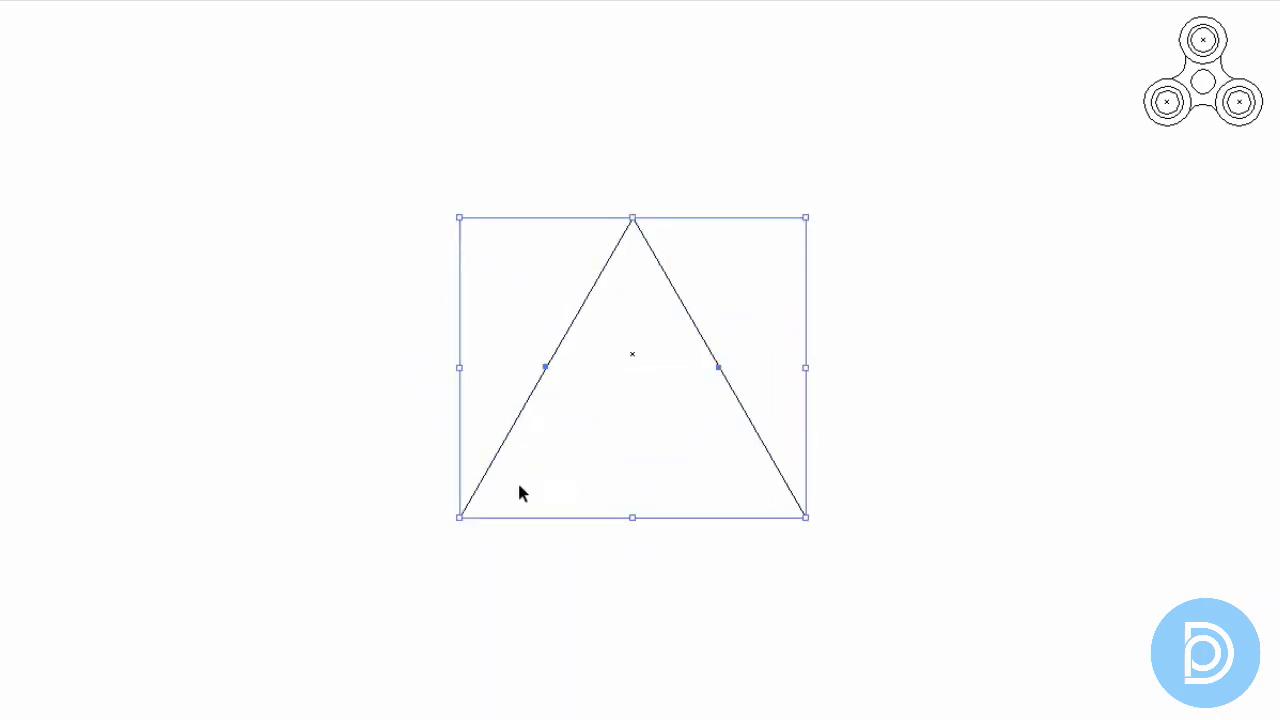
click(837, 369)
drag(740, 397, 736, 358)
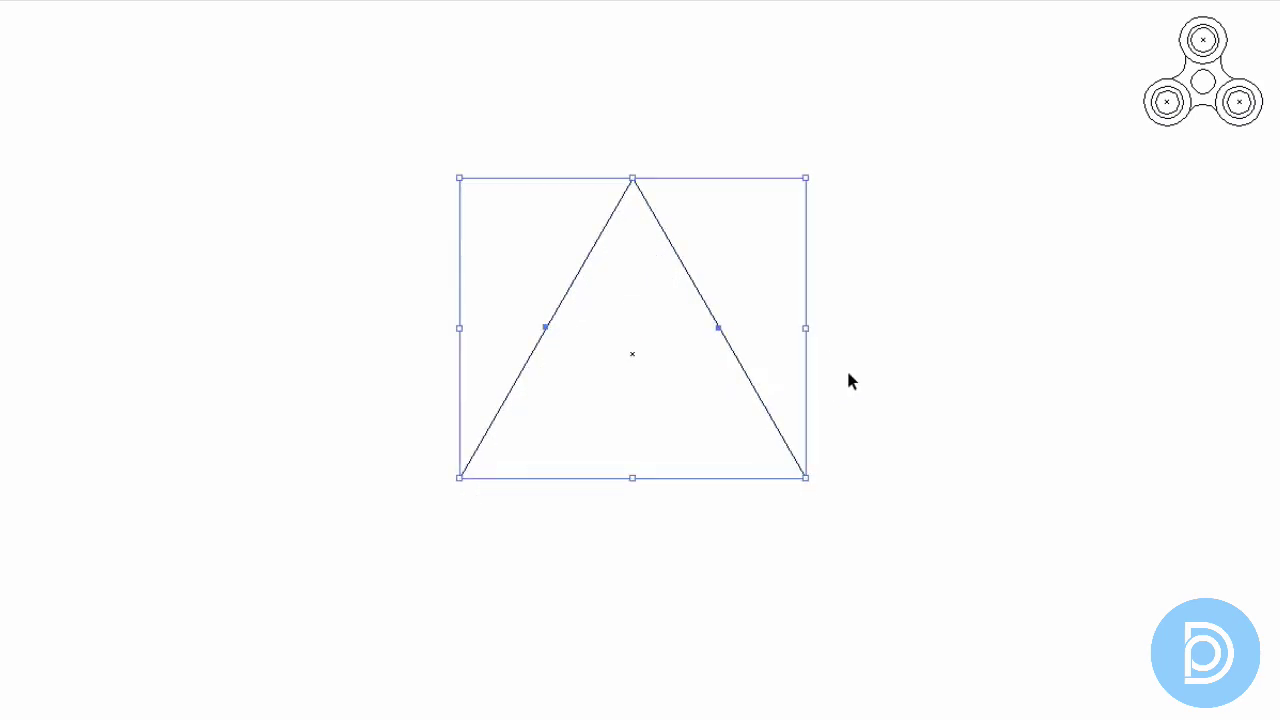
click(840, 370)
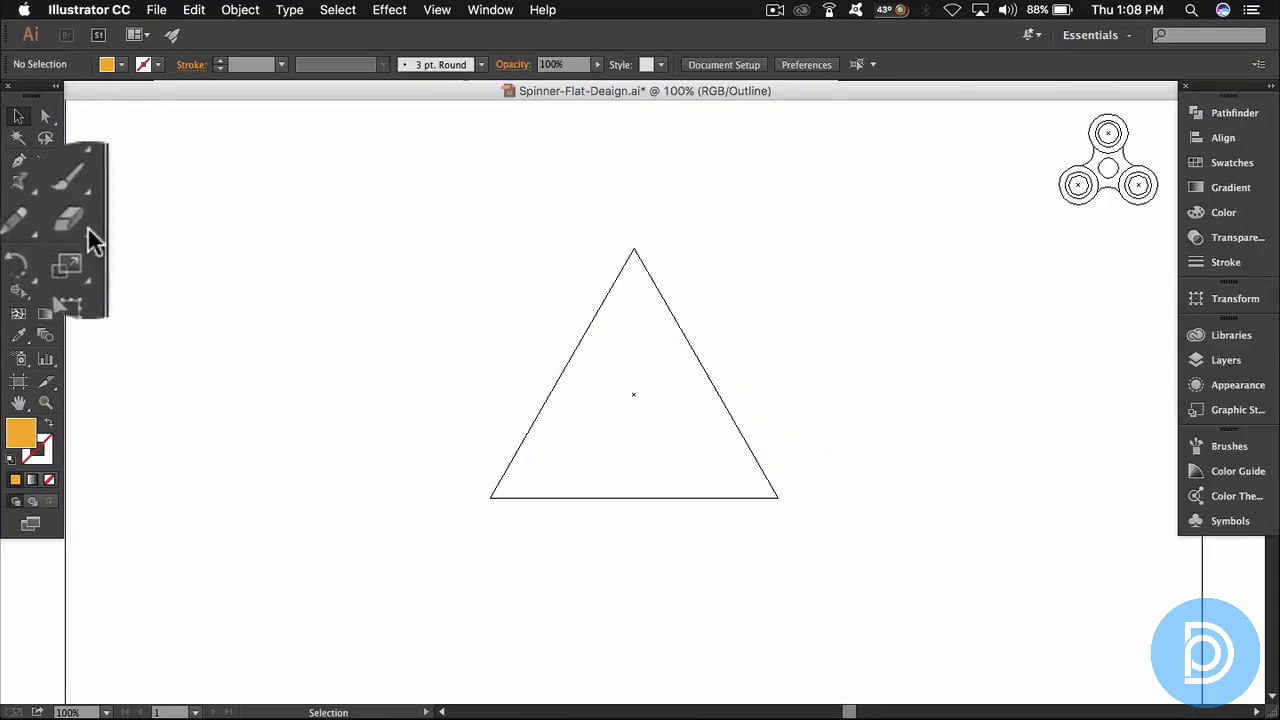
- Draw straight median lines from the triangle's corners to the opposite sides
click(88, 190)
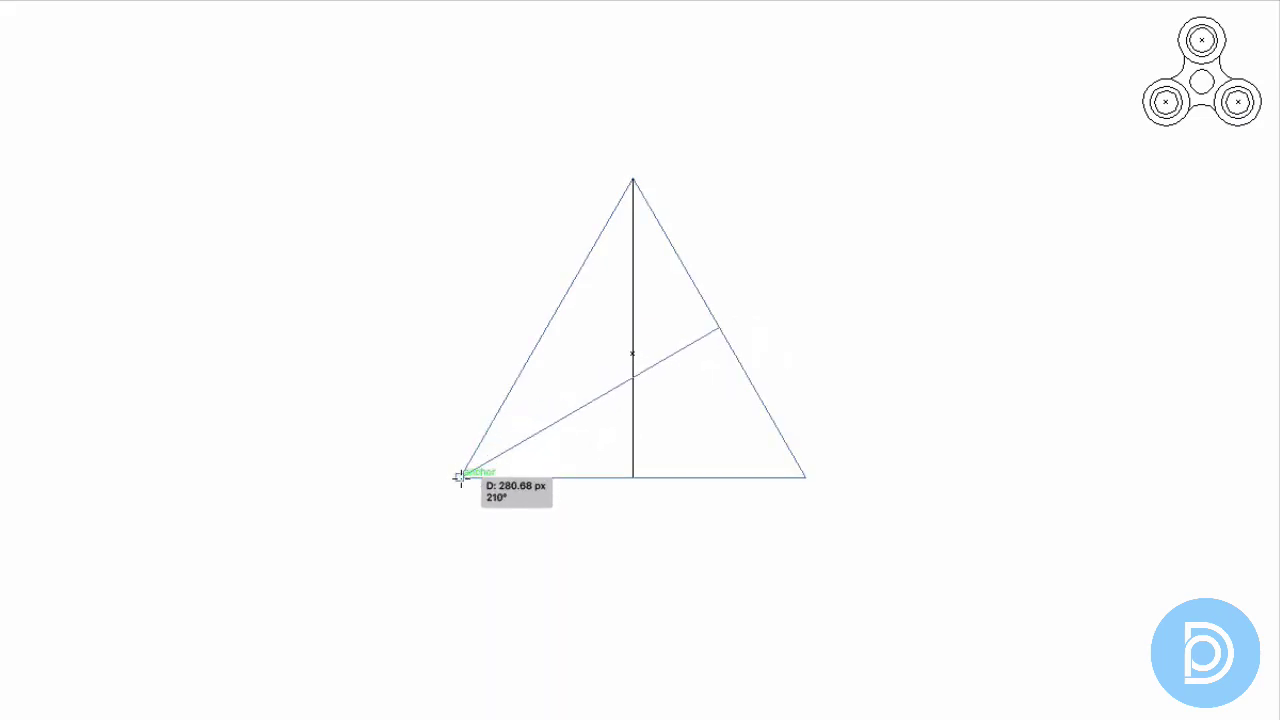
drag(720, 327, 459, 477)
drag(805, 477, 548, 322)
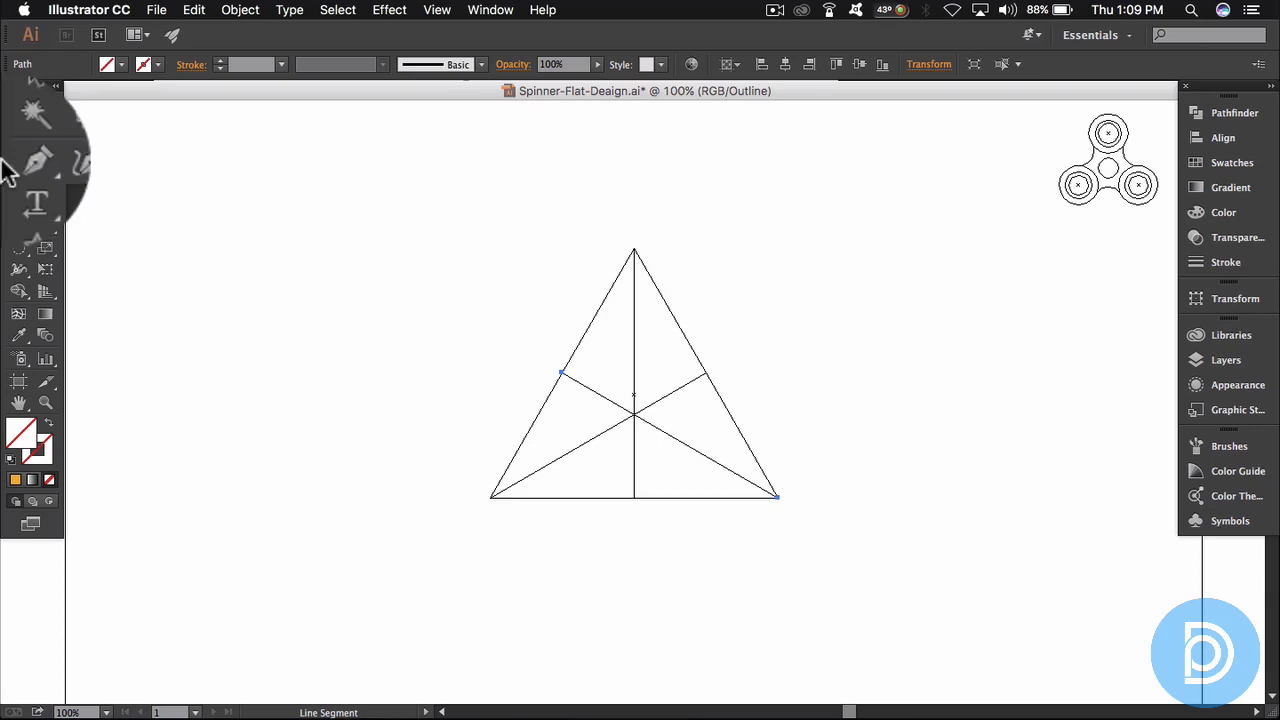
- Group the triangle together with its median lines
click(33, 117)
drag(443, 306, 652, 430)
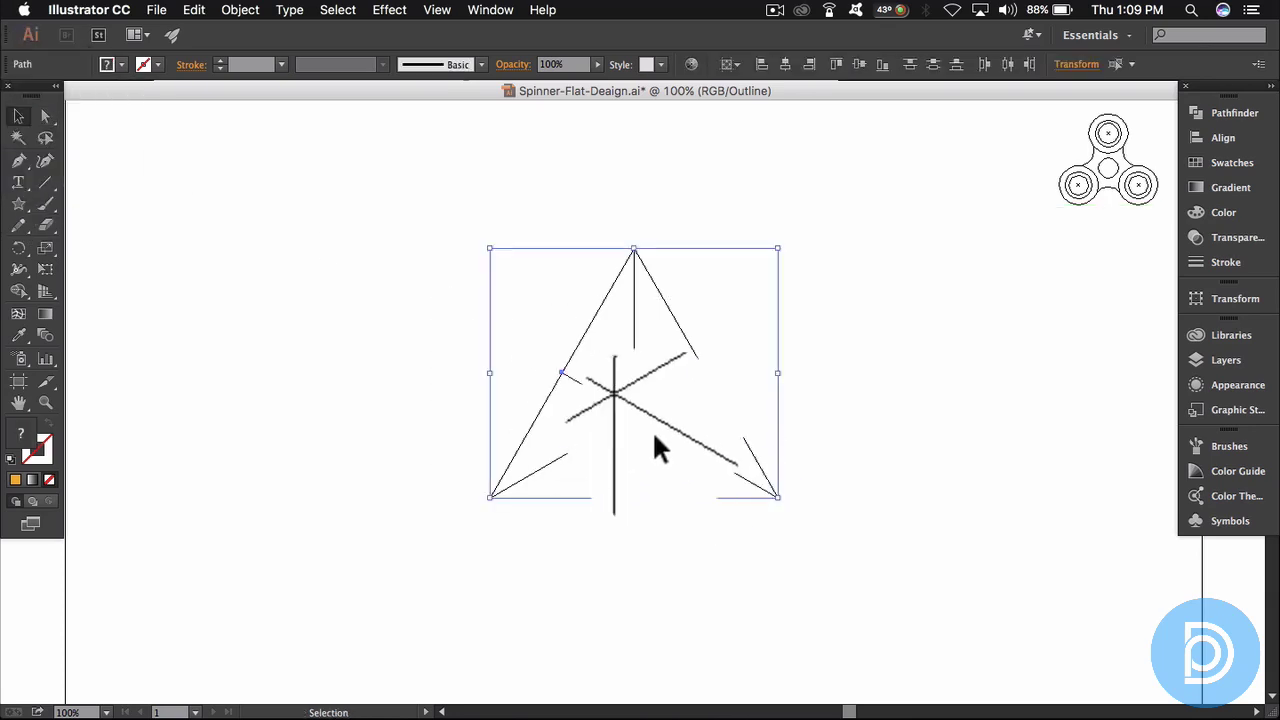
right_click(640, 410)
click(672, 493)
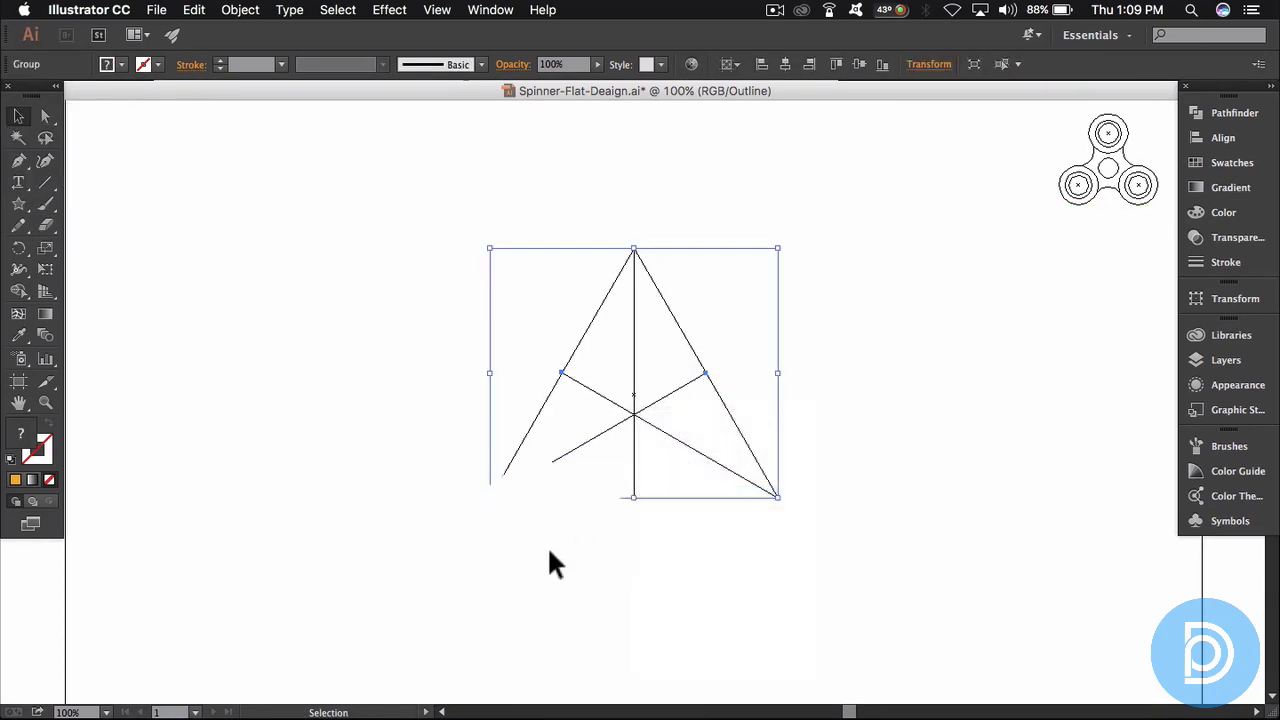
click(547, 545)
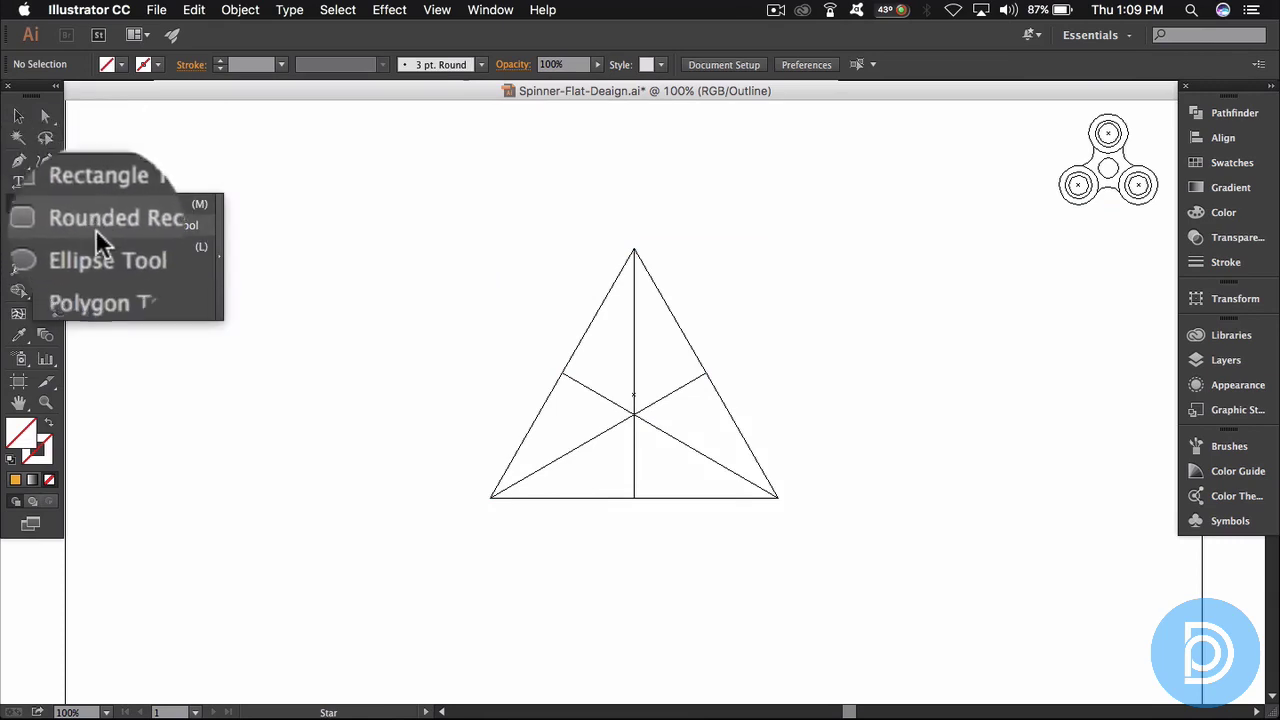
- Draw a small circle around the triangle's centre
drag(18, 204, 60, 246)
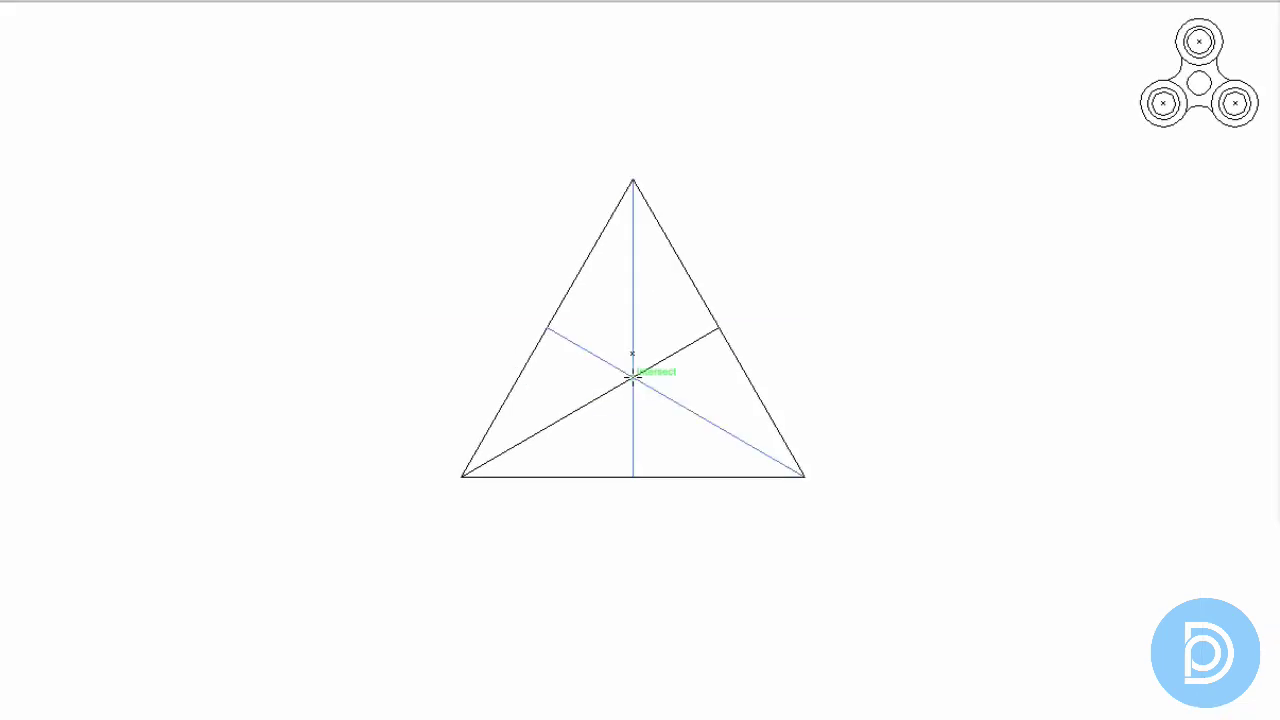
drag(632, 376, 675, 425)
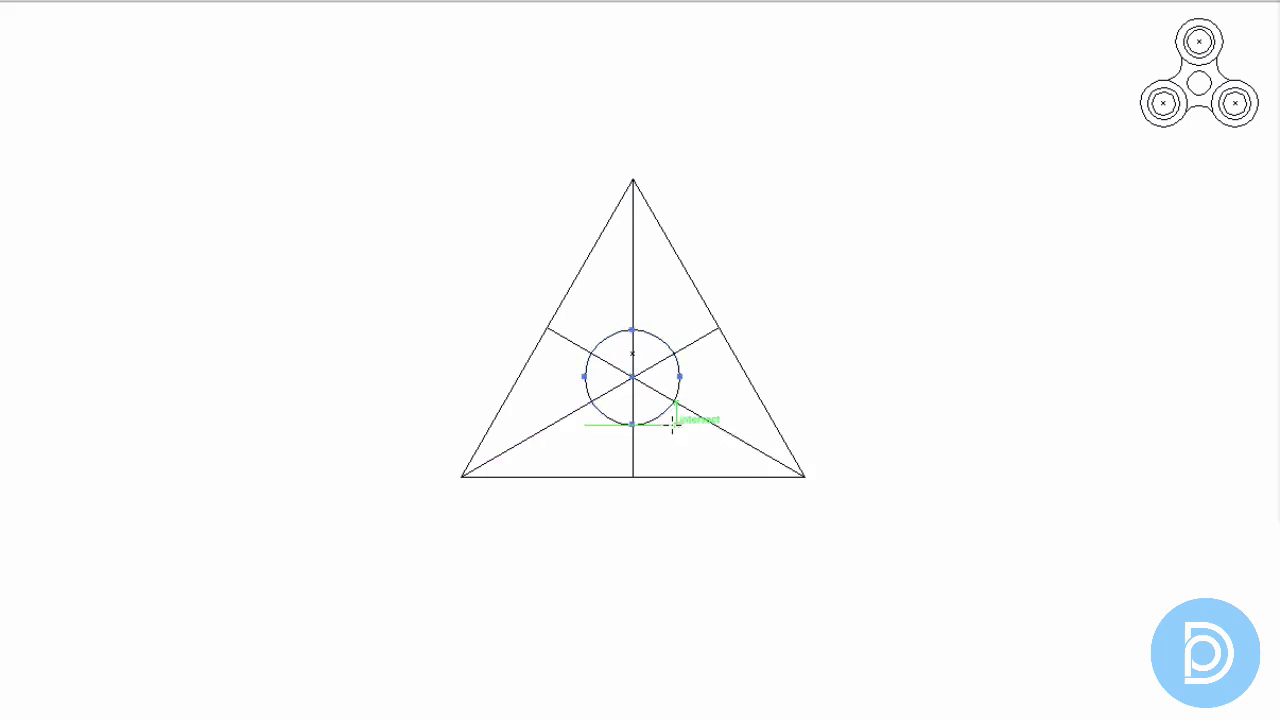
click(177, 263)
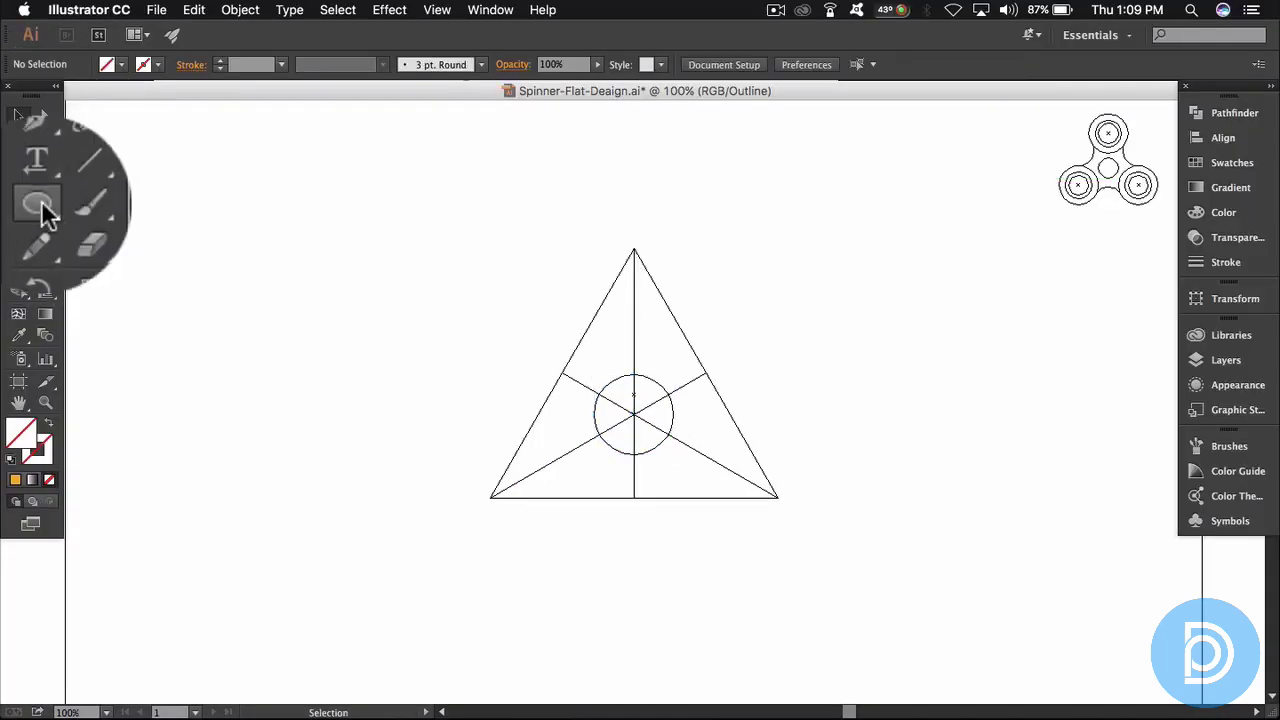
- Add a smaller circle on the top corner and group the two apex circles
click(40, 207)
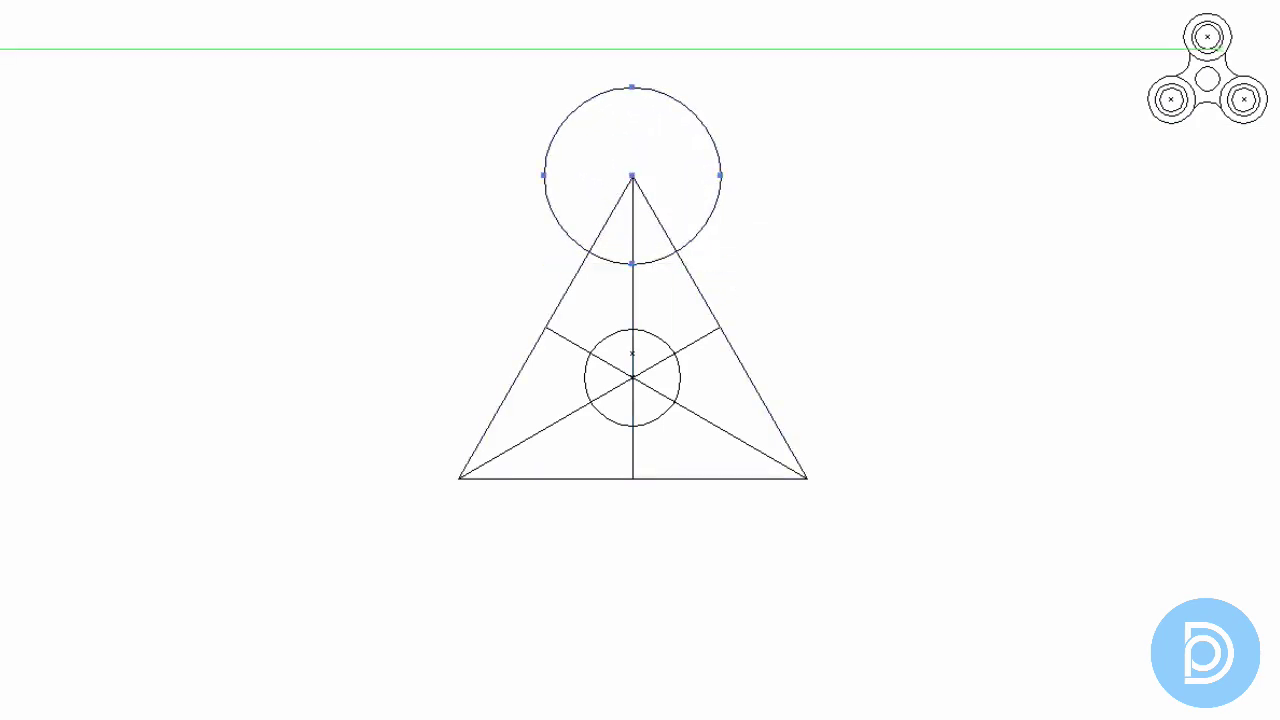
key(v)
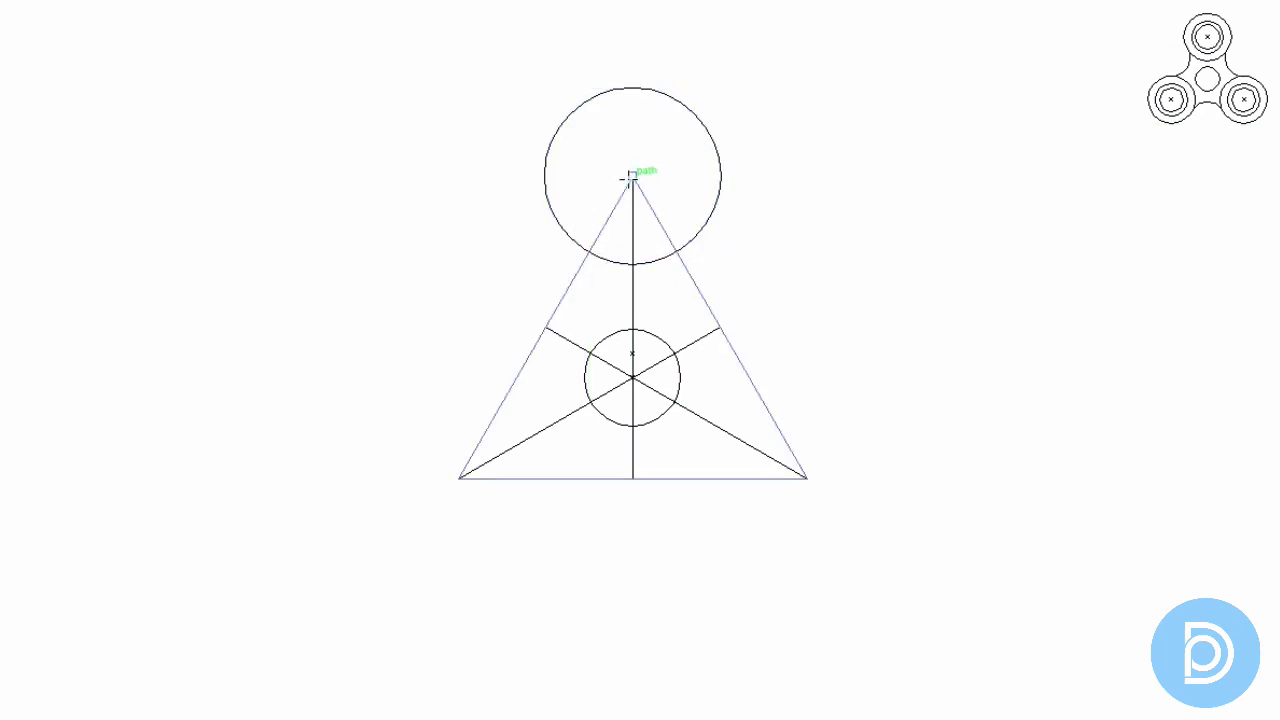
drag(630, 176, 665, 233)
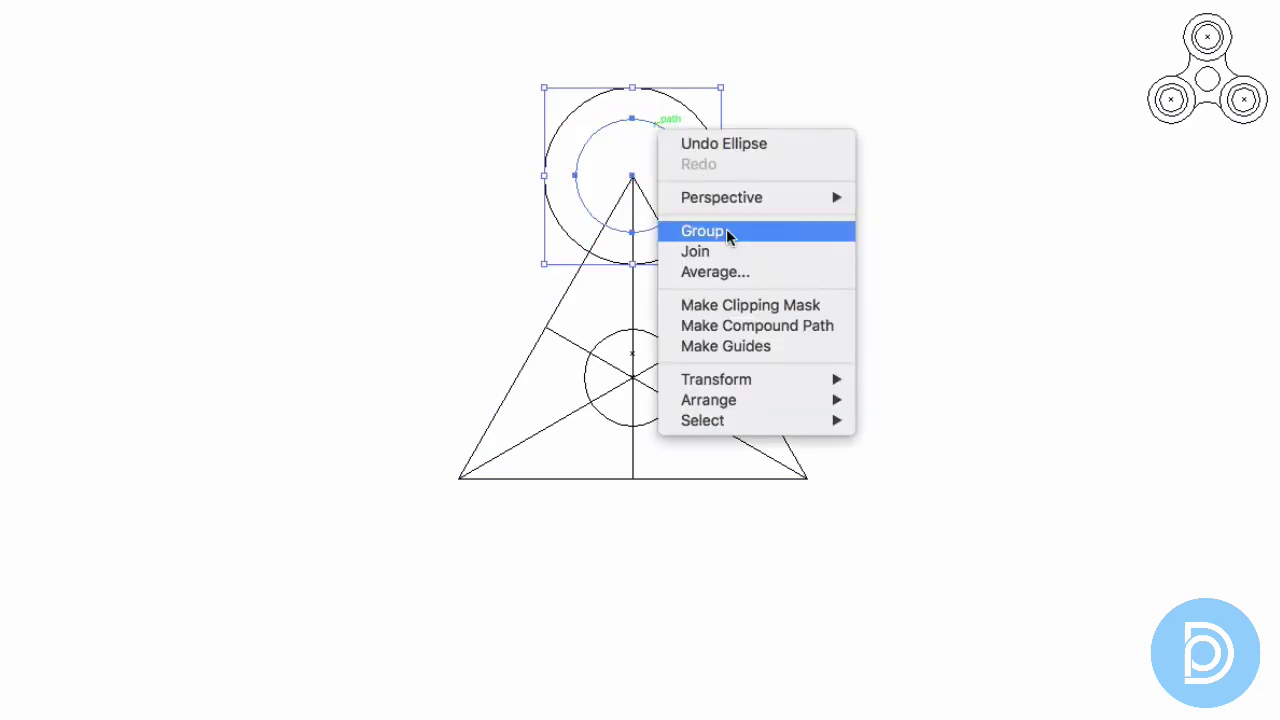
click(727, 232)
click(834, 280)
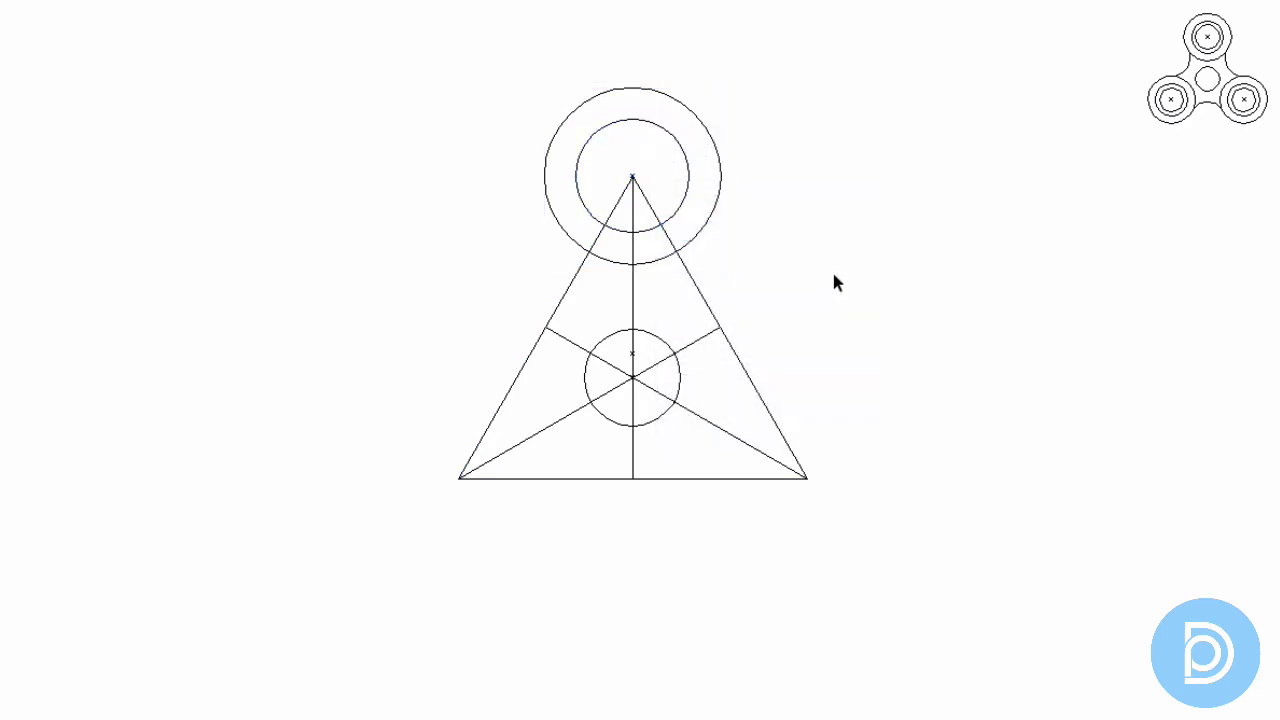
- Rotate-copy the top ring pair by 60° around the triangle centre, then repeat with Ctrl+D
click(689, 183)
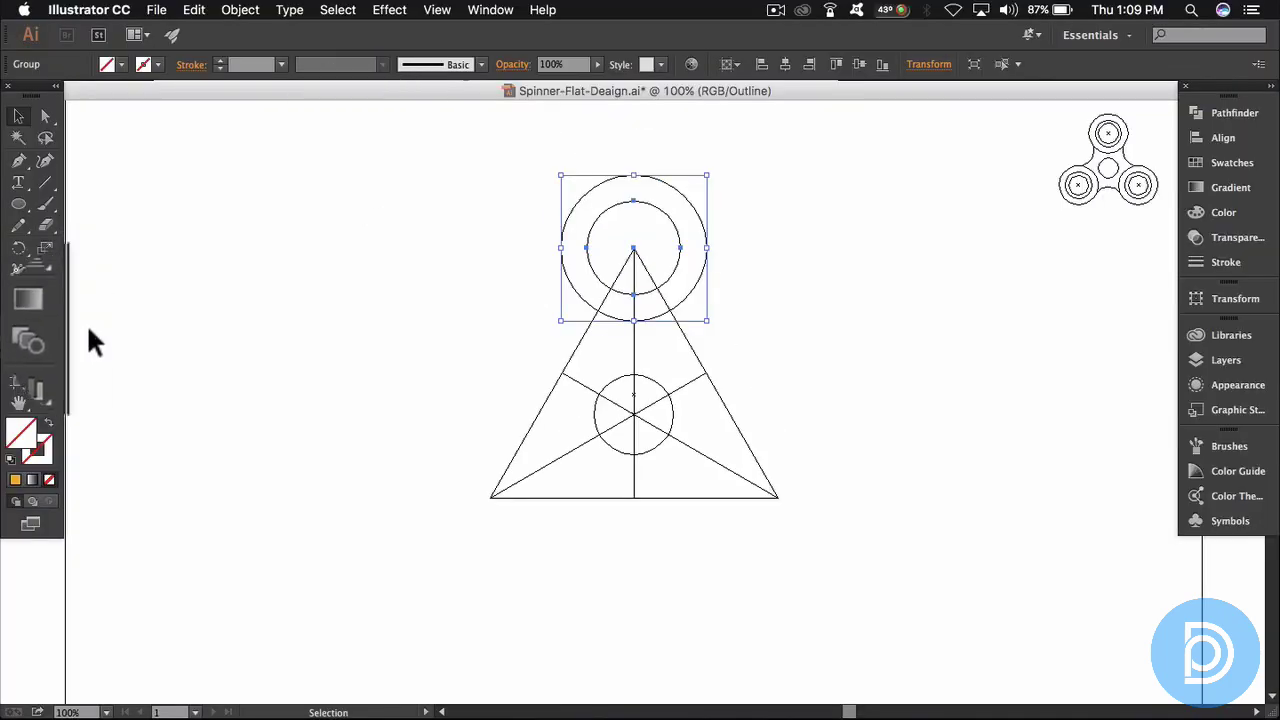
click(19, 247)
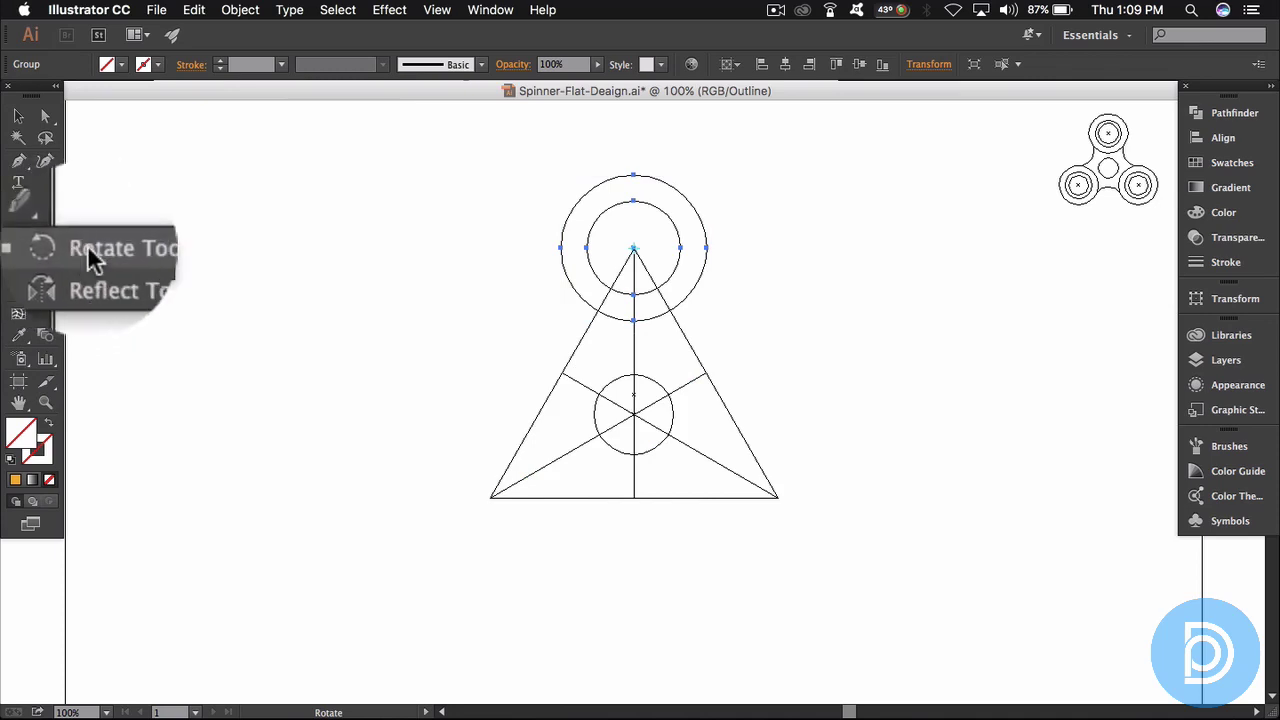
drag(640, 480, 693, 429)
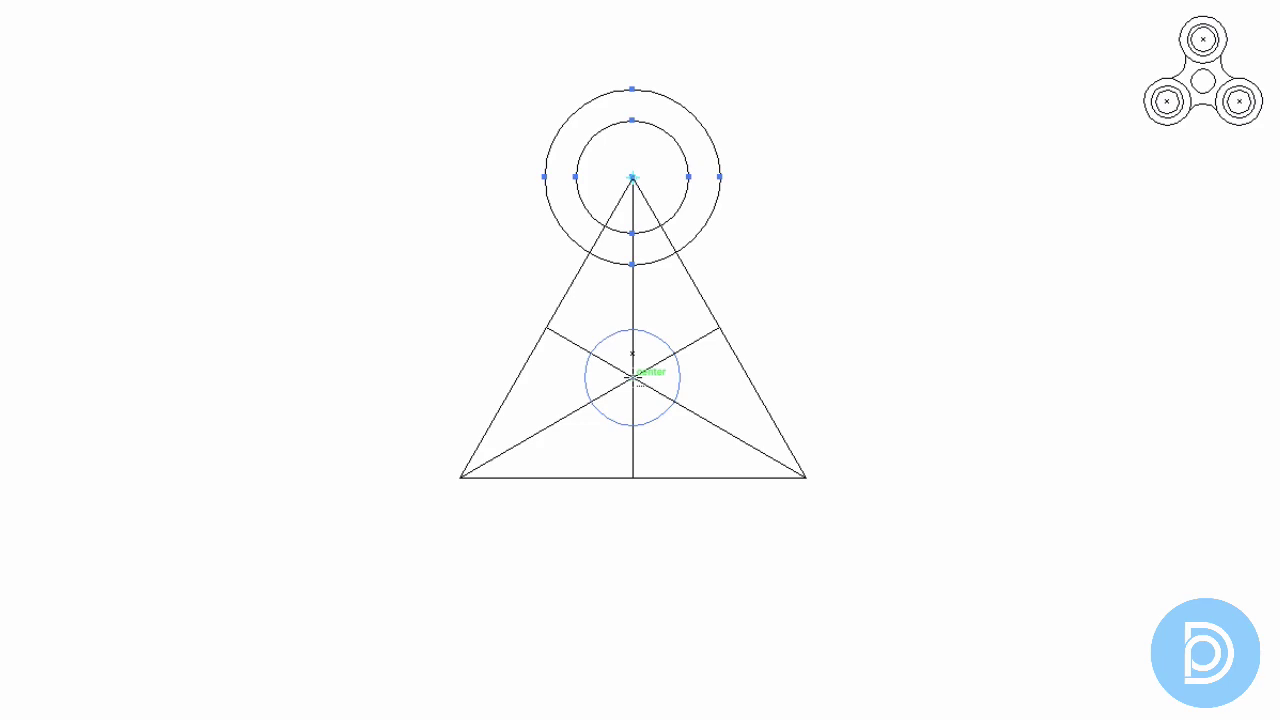
alt+click(632, 376)
text(60)
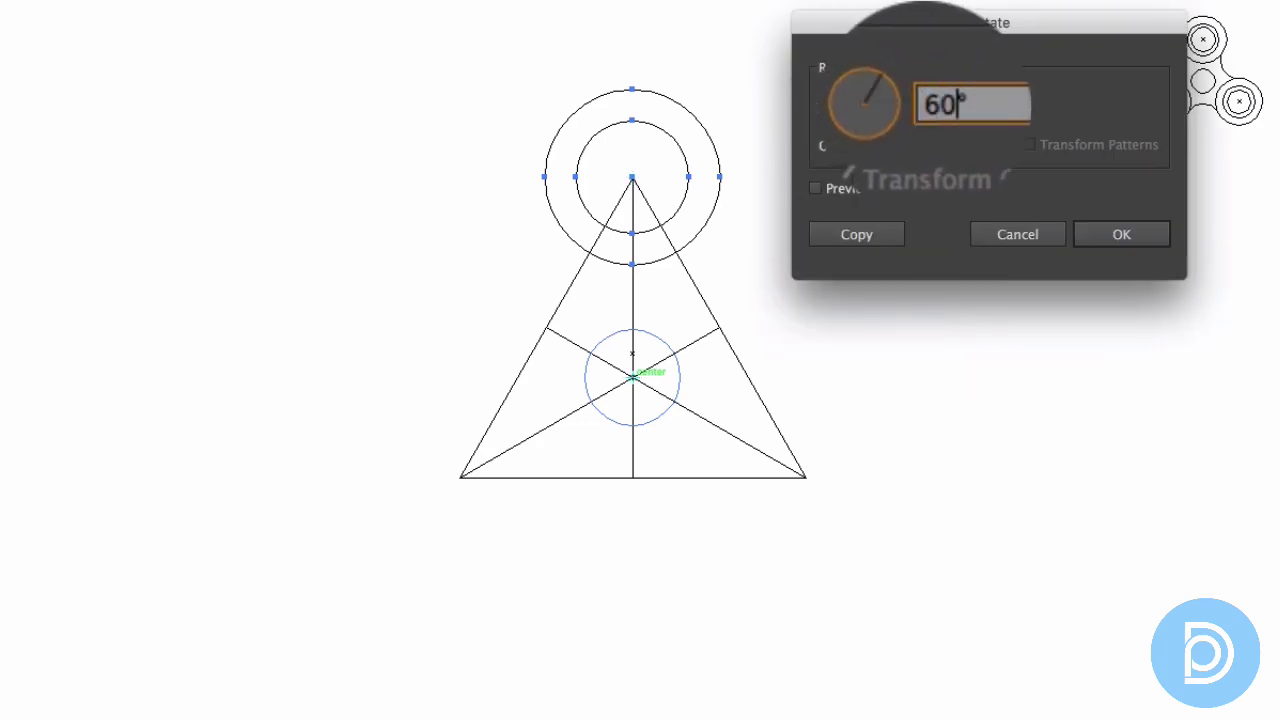
click(814, 186)
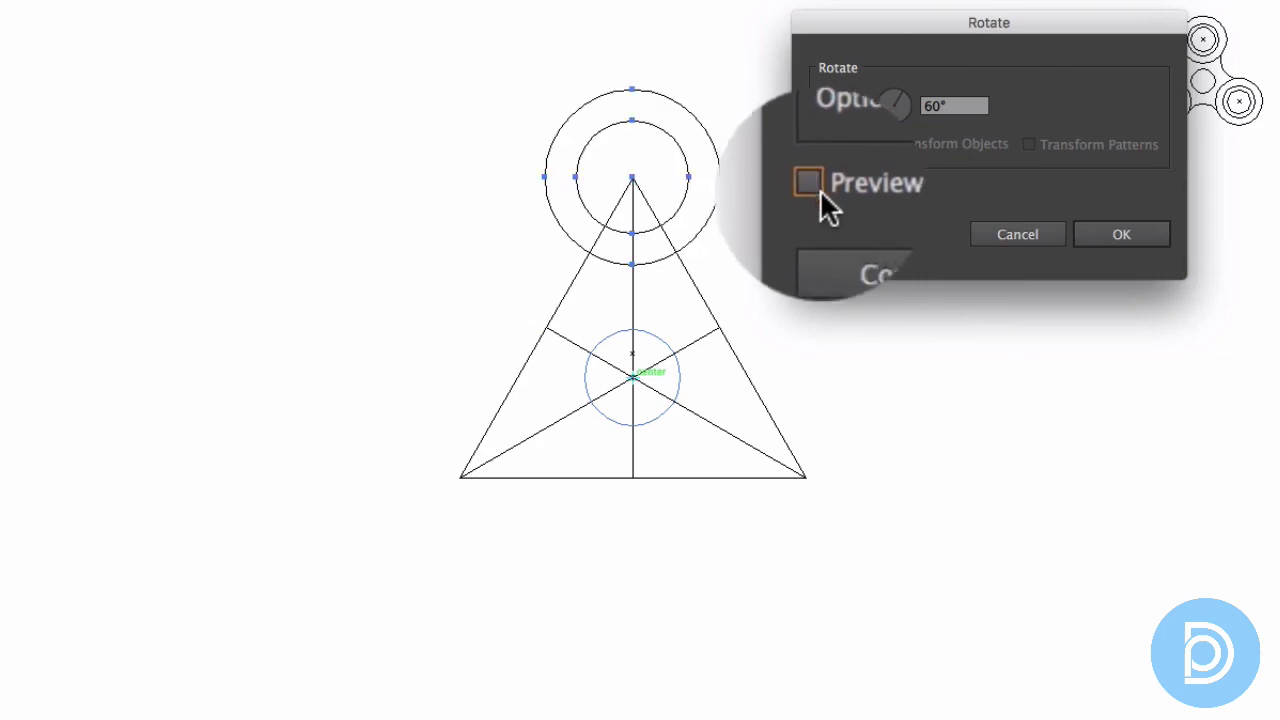
click(843, 232)
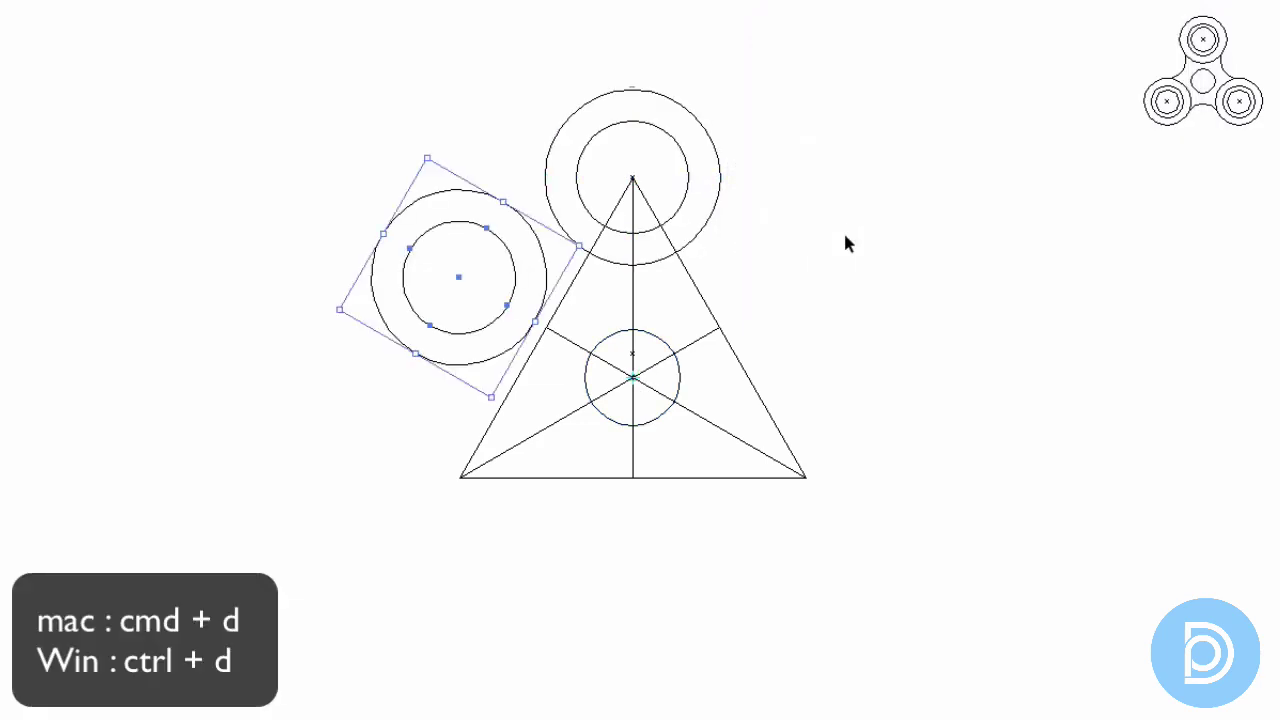
key(ctrl+d)
key(ctrl+d)
key(ctrl+d)
key(ctrl+d)
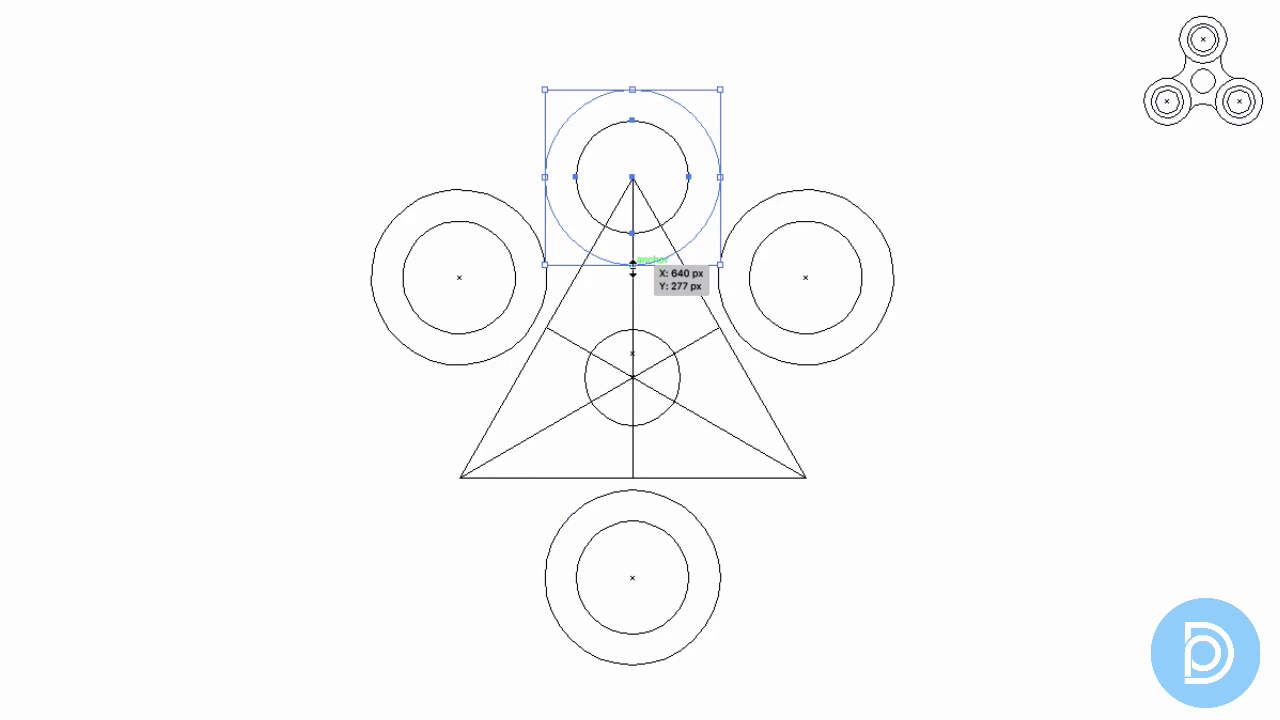
- Scale up the top ring pair and place an enlarged pair on the right vertex
drag(632, 265, 633, 292)
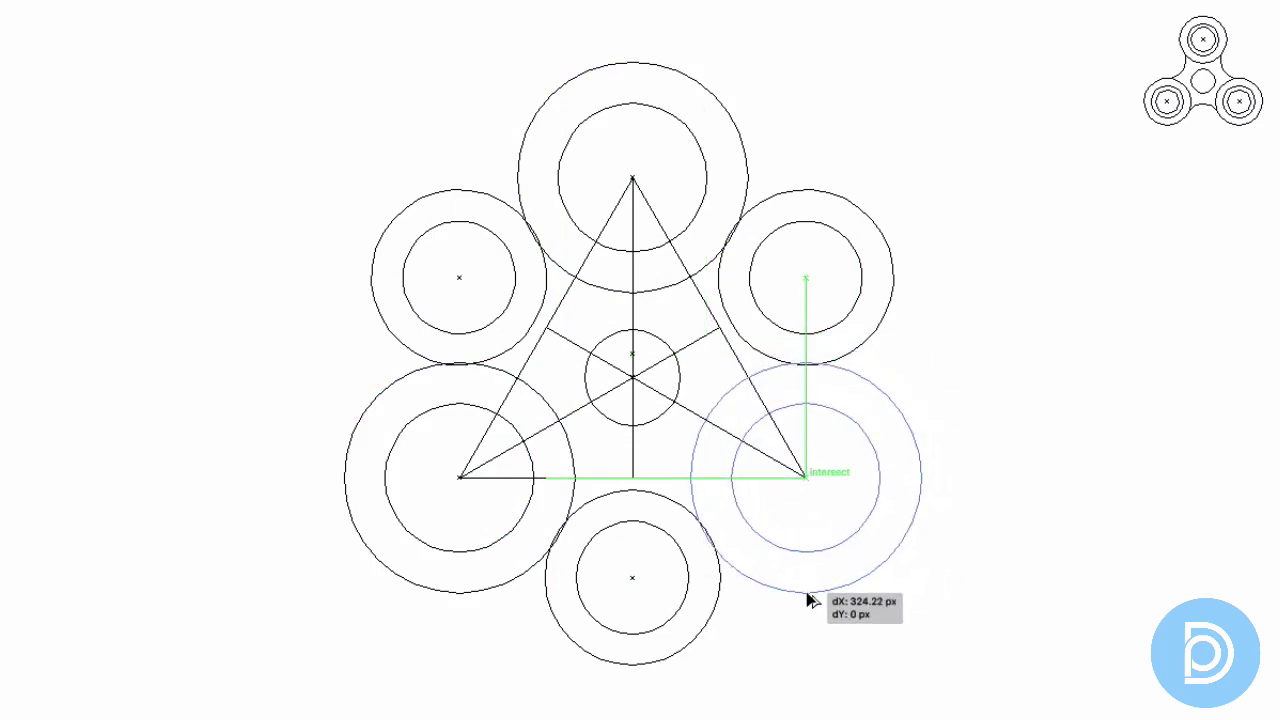
drag(808, 598, 808, 597)
click(1018, 517)
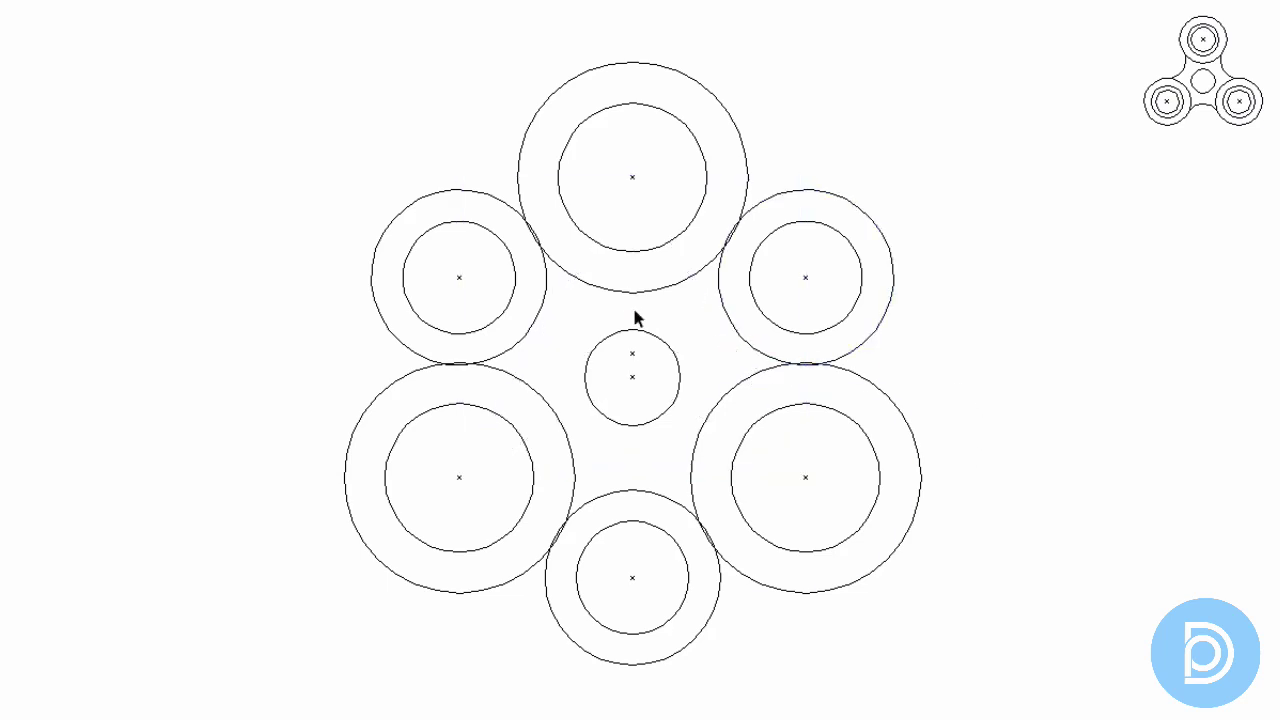
- Select all circles and merge the central region with the Shape Builder
drag(308, 144, 929, 543)
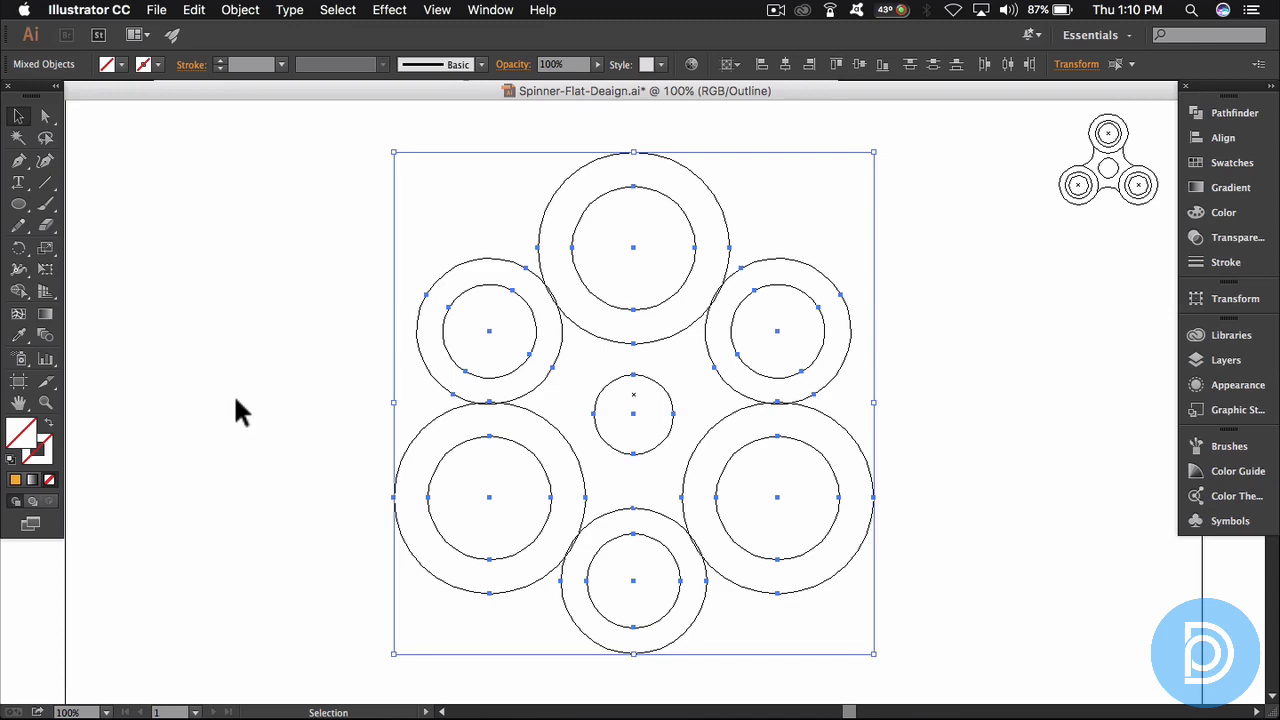
click(19, 290)
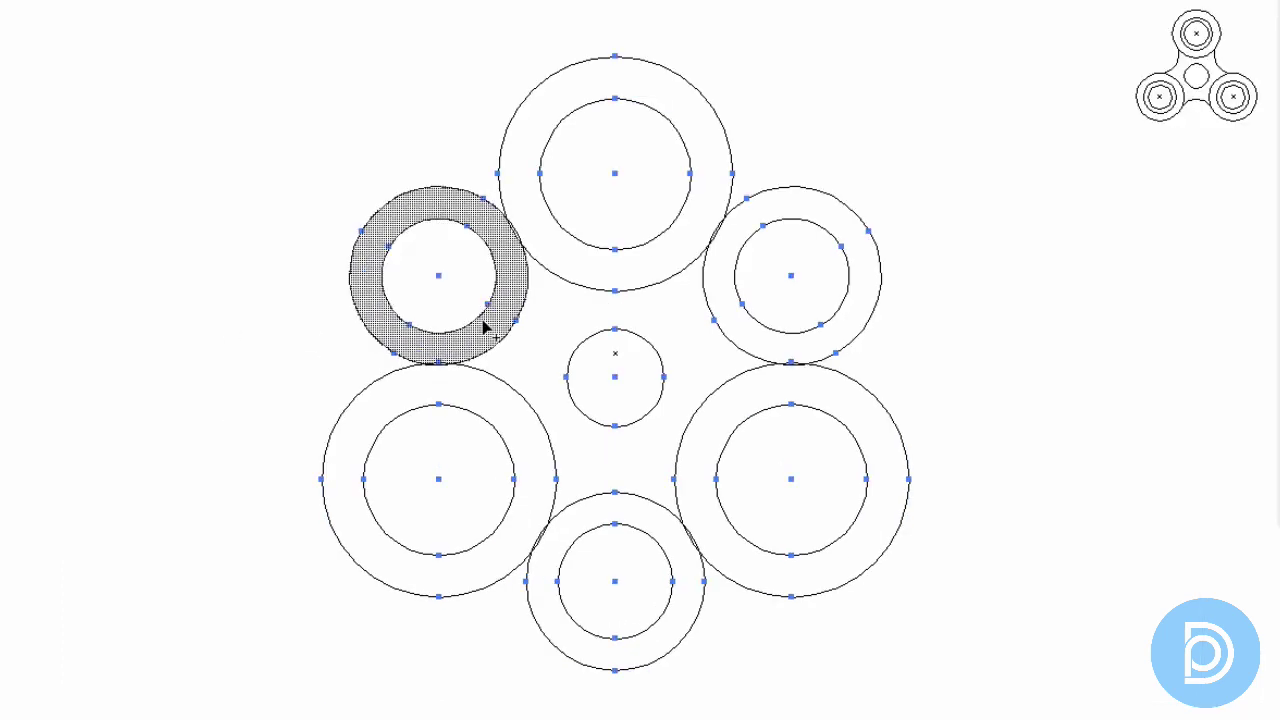
click(530, 345)
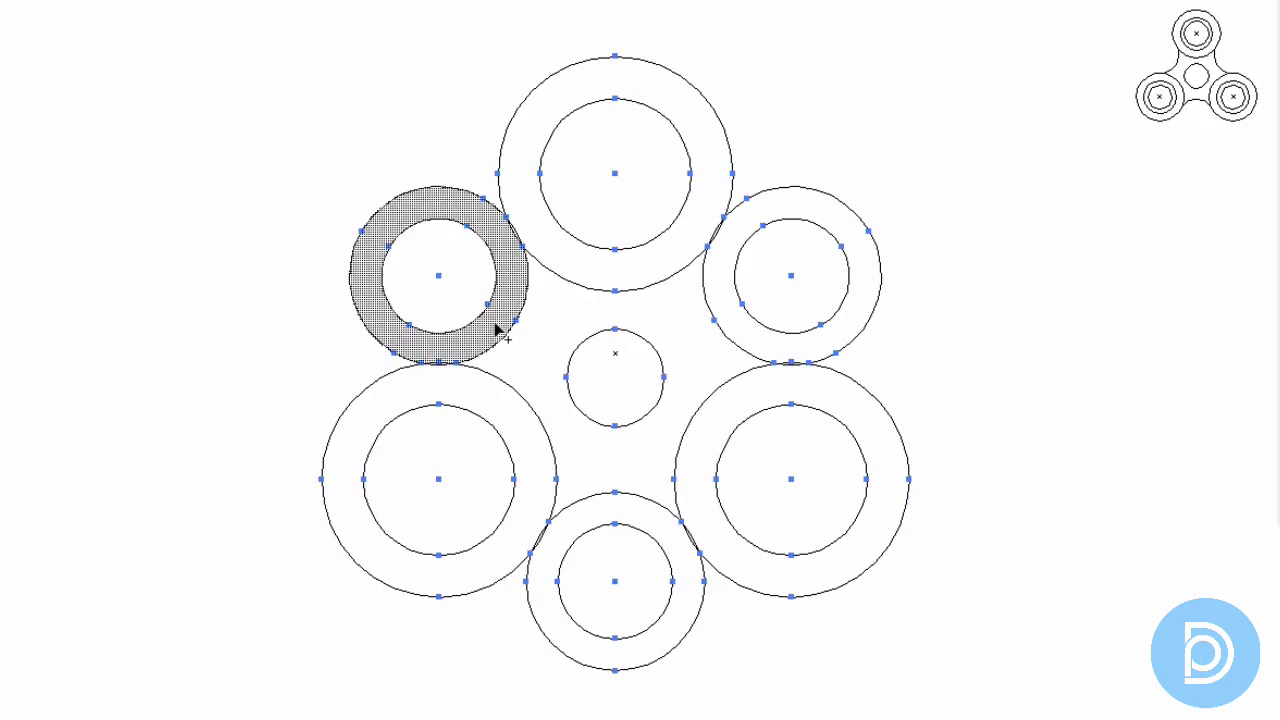
- Delete the upper-left, upper-right and bottom rings and join the three lobes into one body
drag(497, 330, 343, 266)
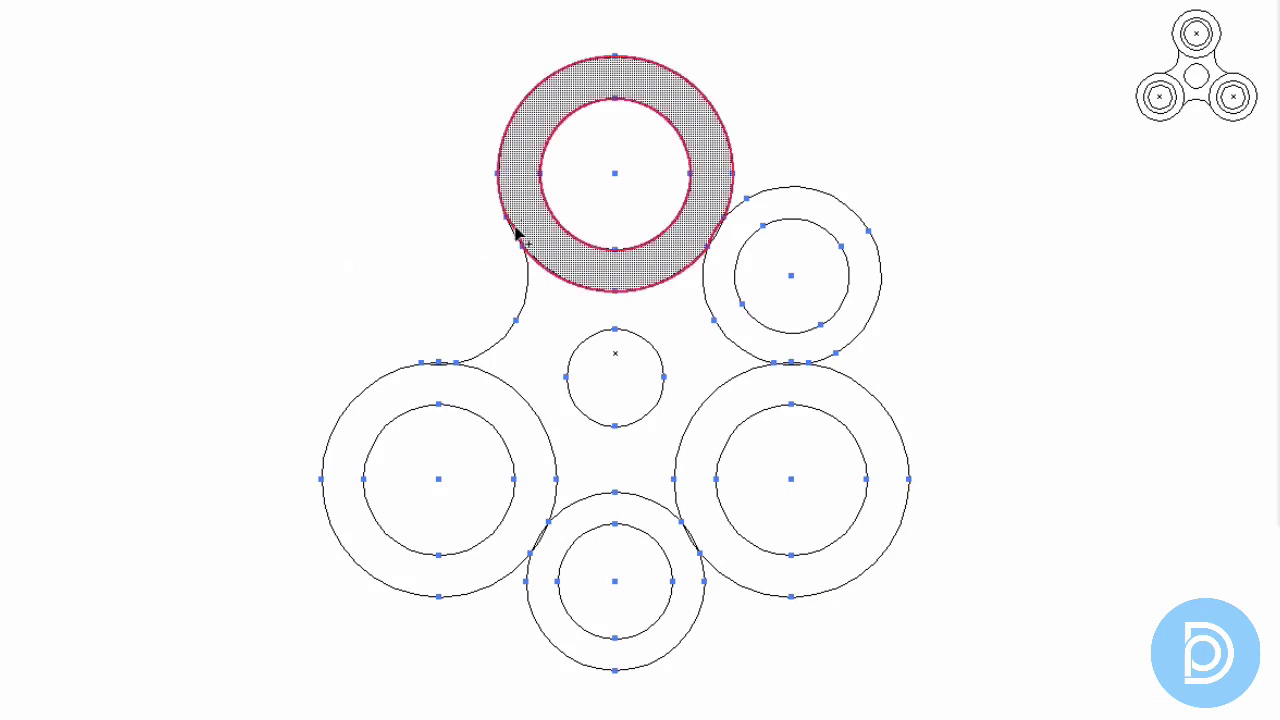
drag(445, 362, 437, 378)
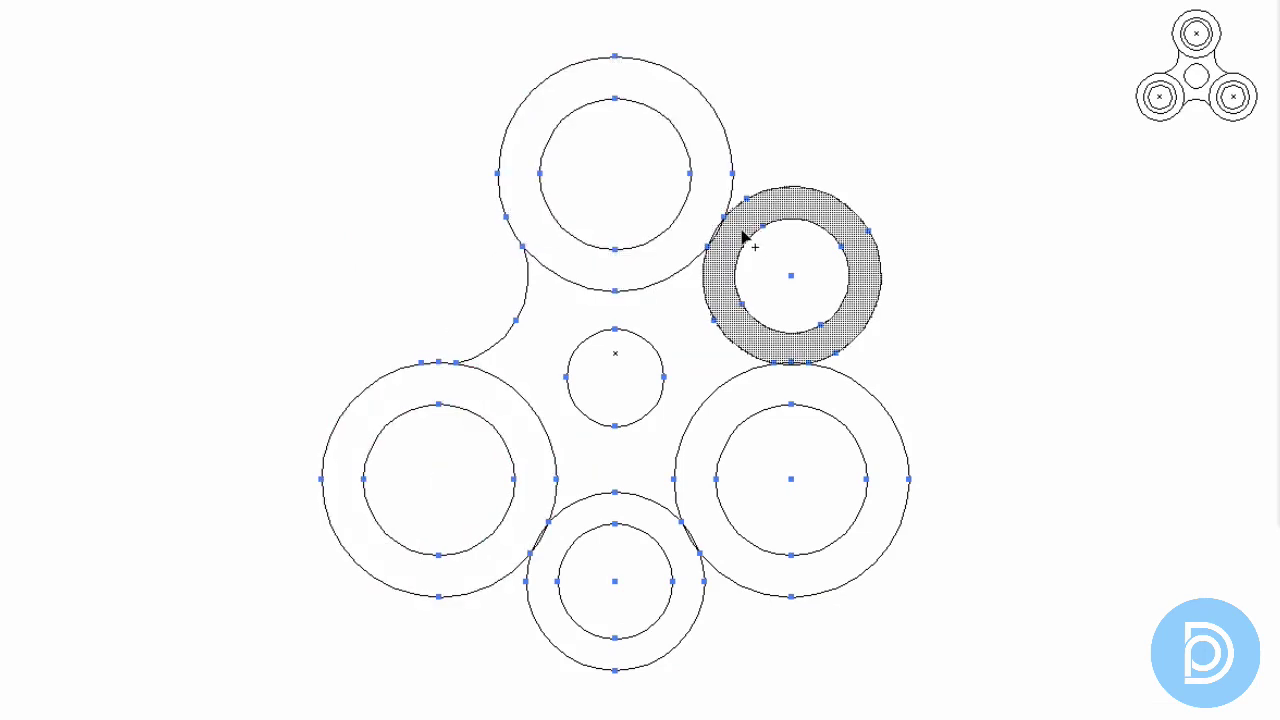
drag(770, 180, 800, 294)
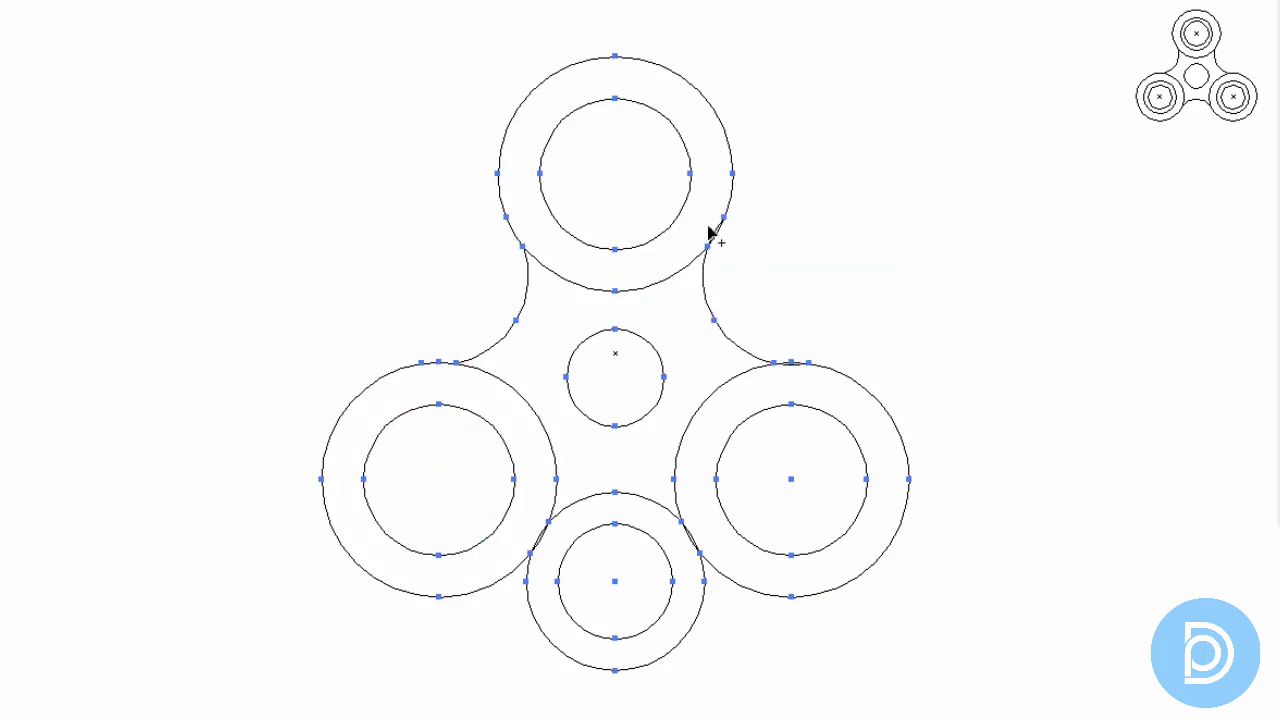
drag(698, 218, 795, 400)
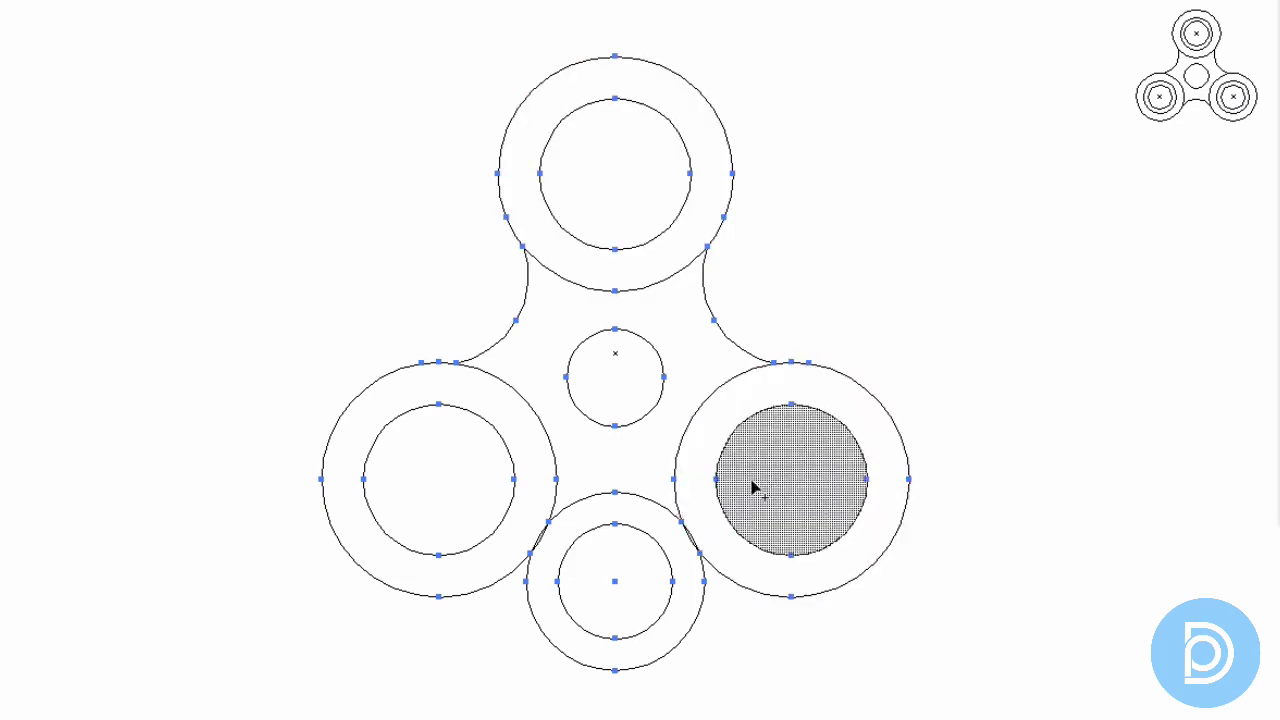
drag(686, 577, 557, 591)
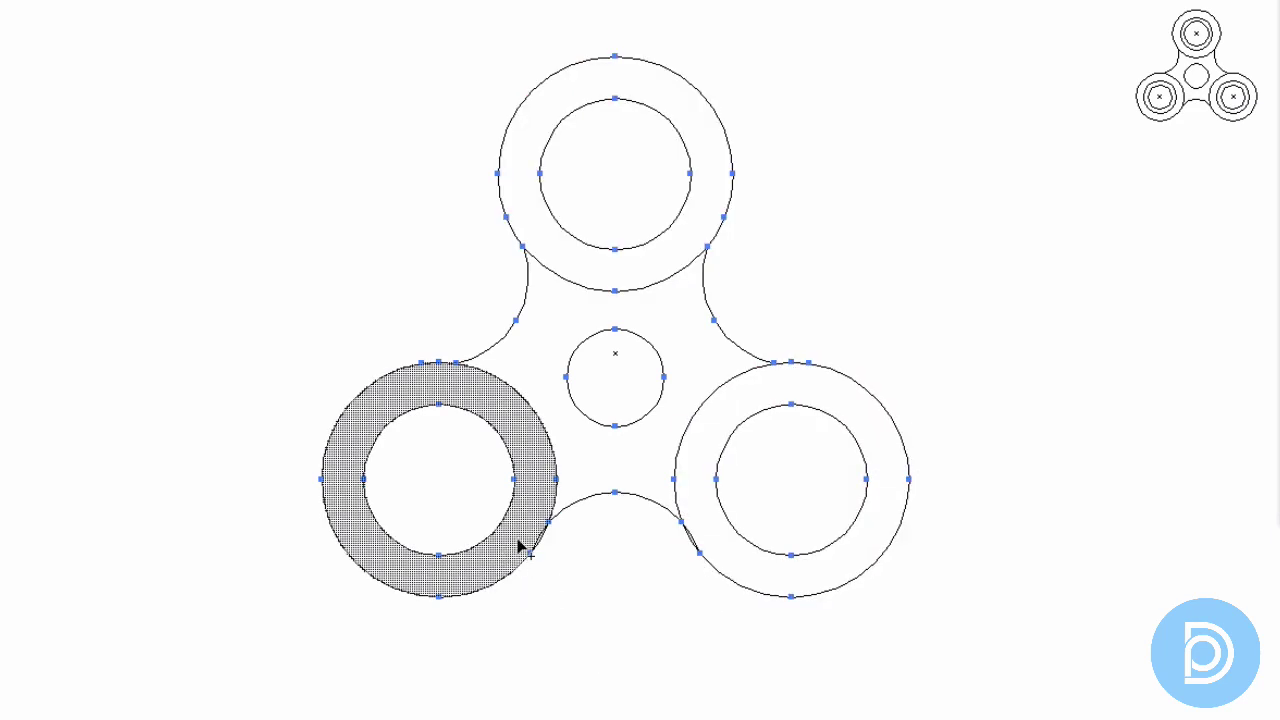
drag(519, 545, 708, 549)
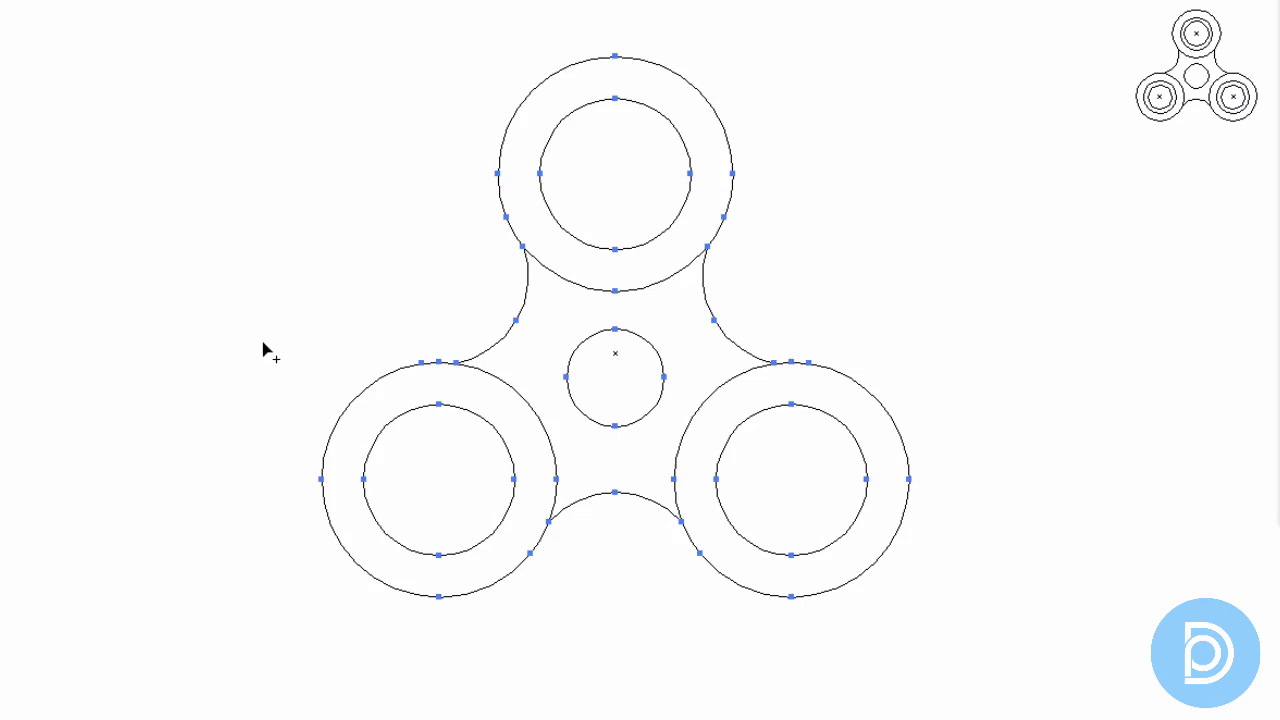
click(18, 116)
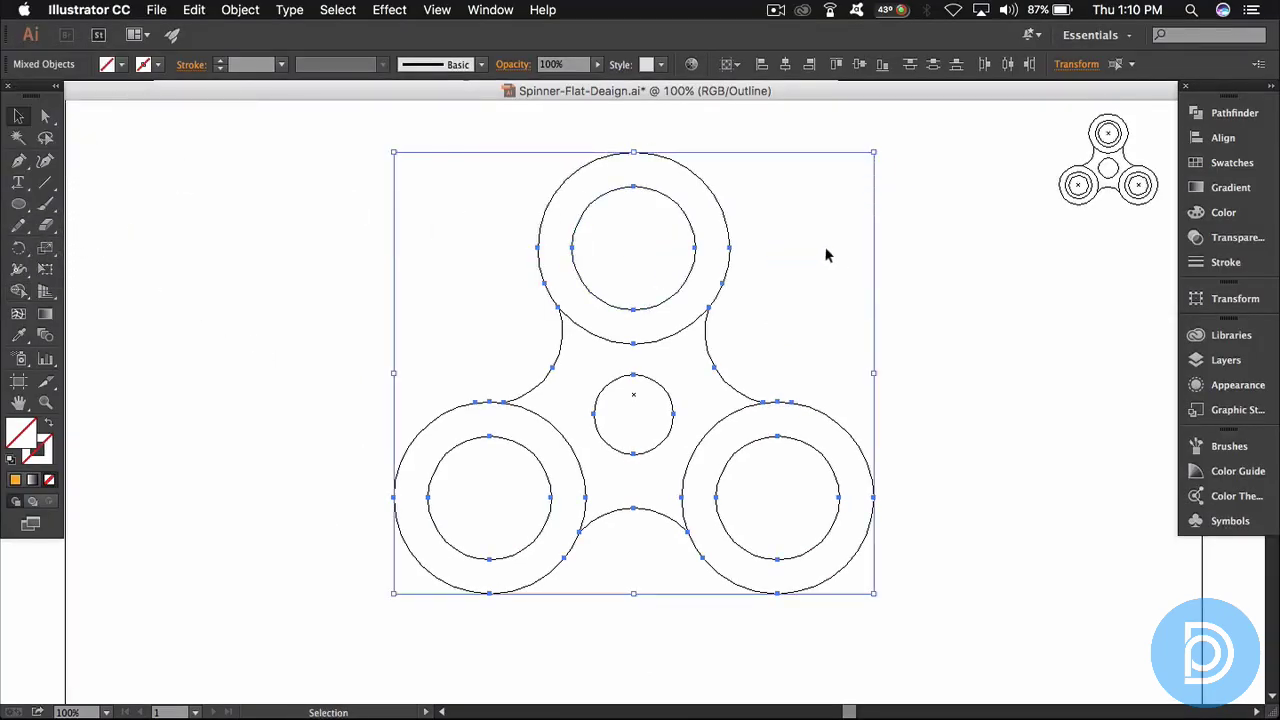
- Deselect the spinner artwork and switch to the Ellipse tool
click(354, 251)
click(33, 210)
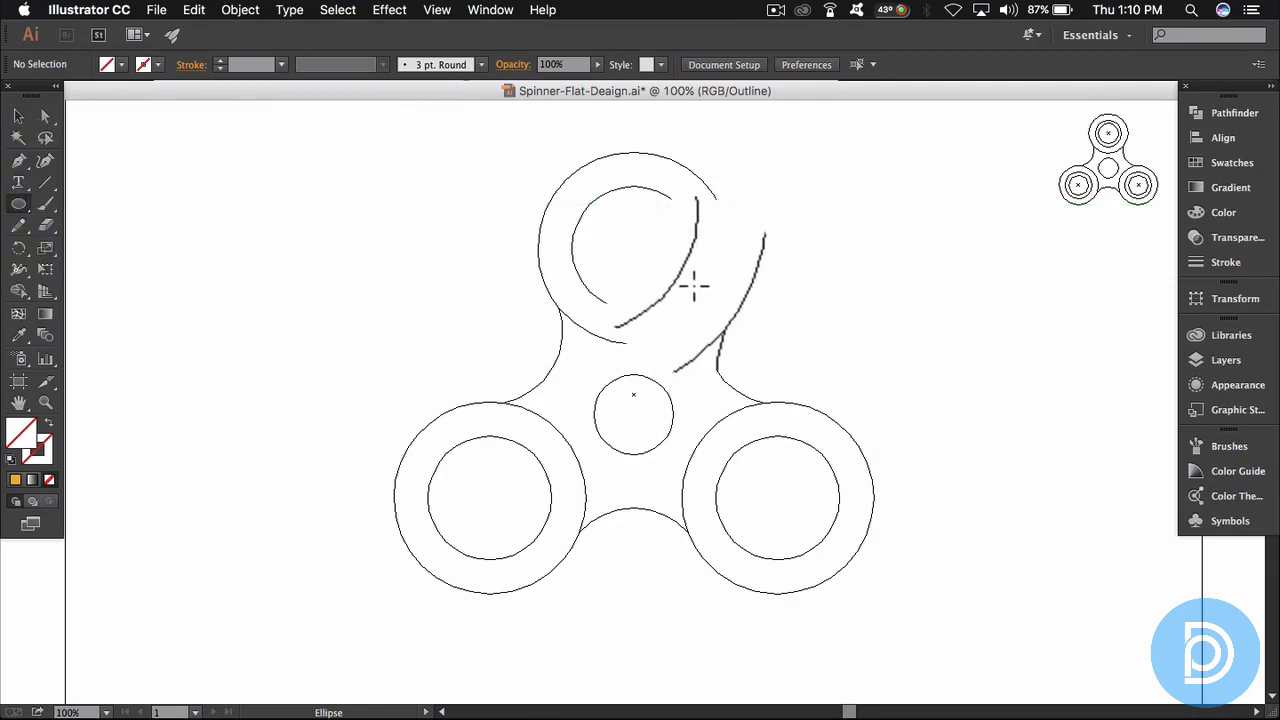